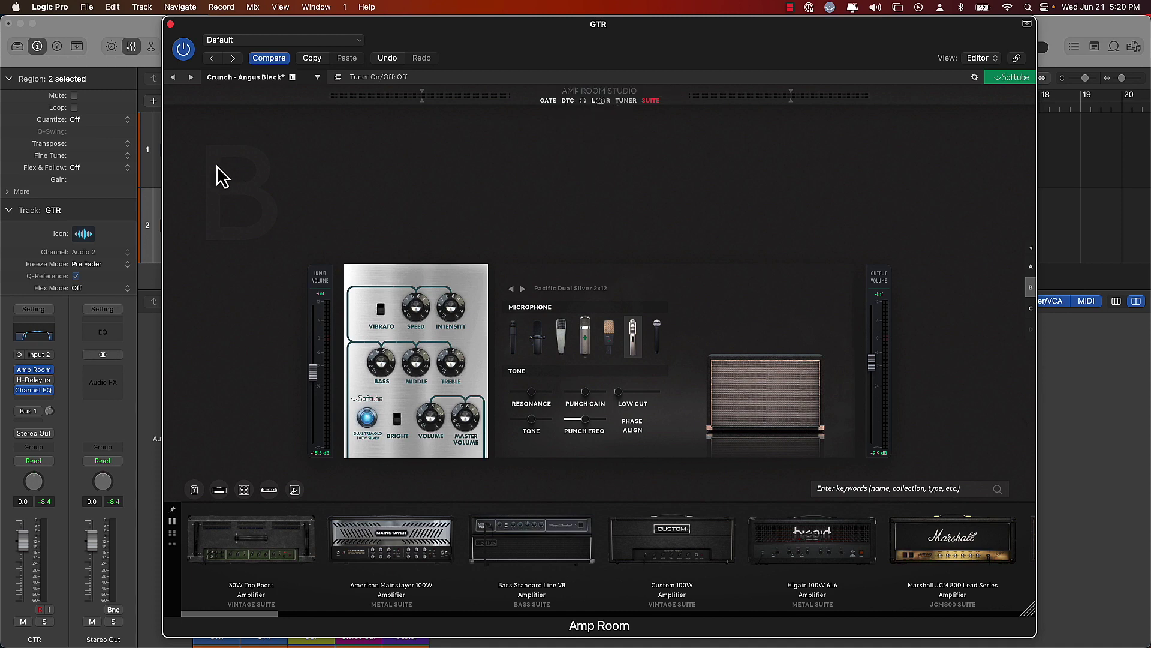
- Enlarge the Pacific Dual Silver 2x12 cabinet module and move its microphone close to the speaker cone, angled at its left edge
mouse_move(673, 329)
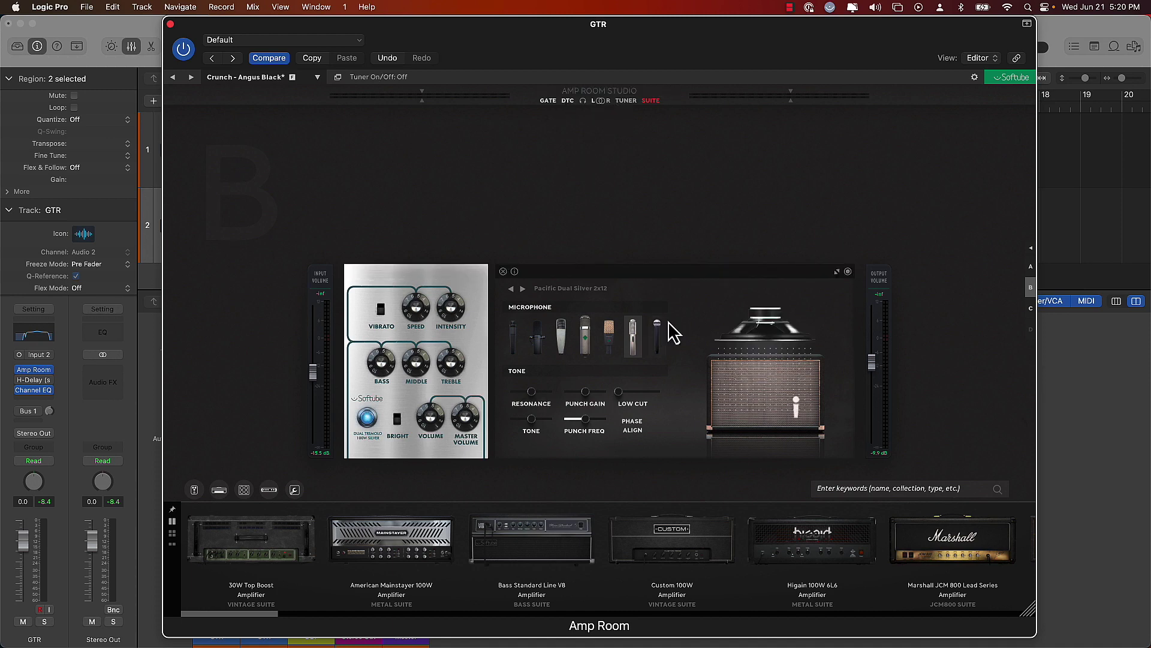
double_click(705, 311)
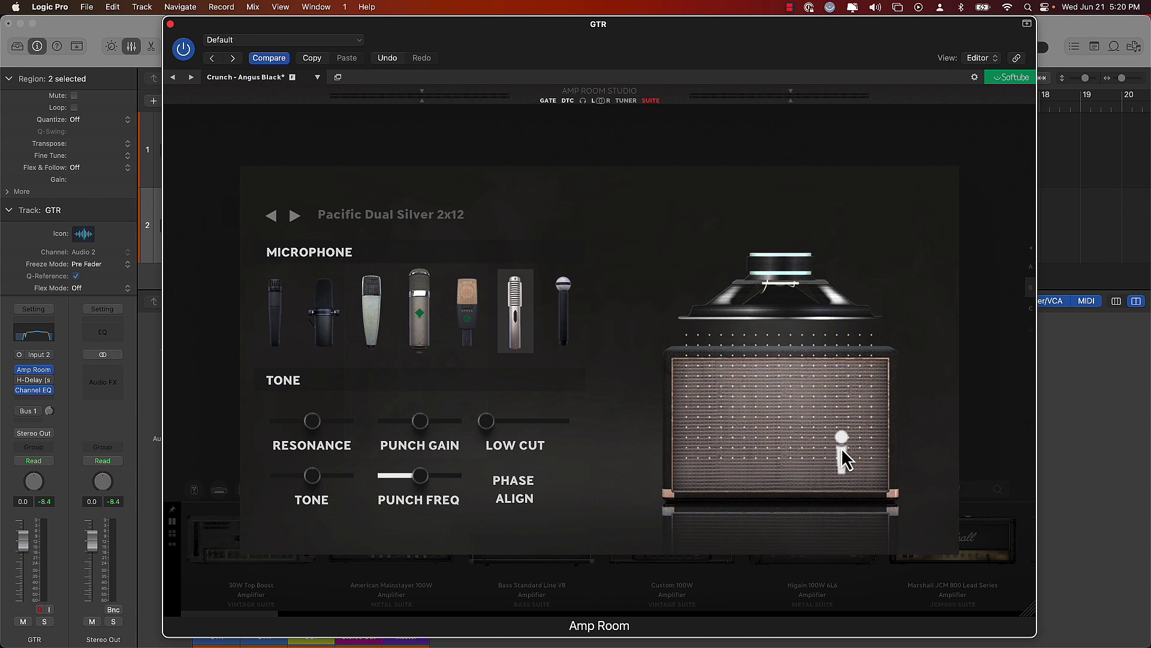
mouse_move(842, 447)
mouse_down()
mouse_move(766, 442)
mouse_move(664, 412)
mouse_move(627, 327)
mouse_move(632, 298)
mouse_move(588, 303)
mouse_move(650, 378)
mouse_up()
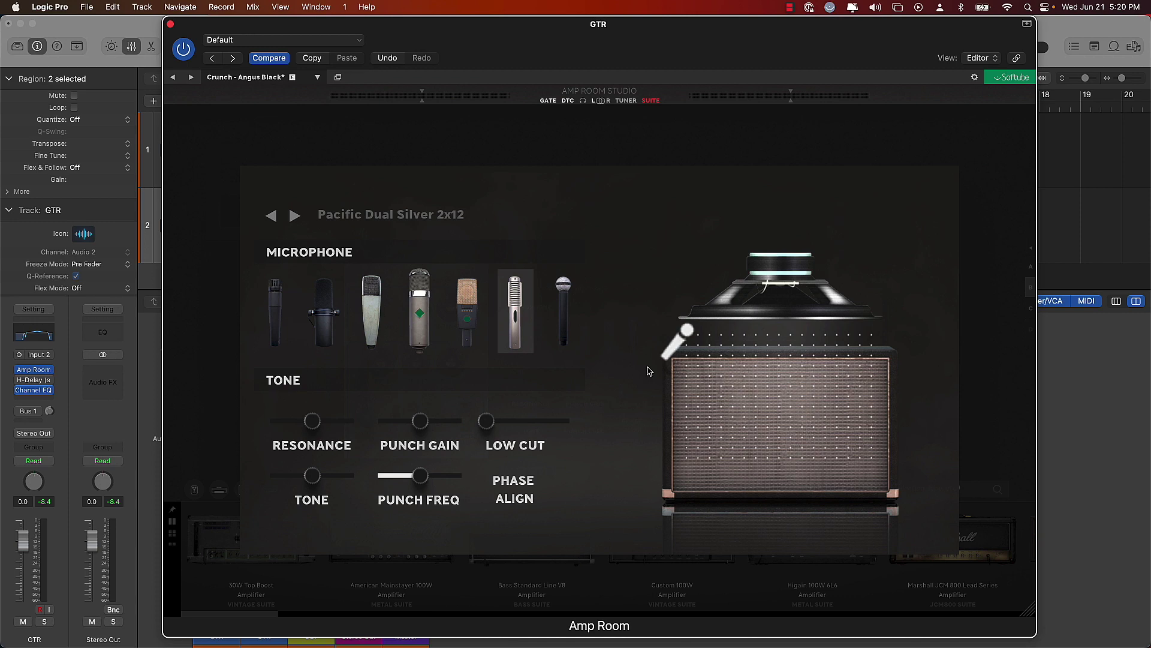
- Switch the cabinet's microphone to the silver condenser with the green badge and place it close to the speaker, right of centre, at position 0.6
click(565, 313)
click(467, 316)
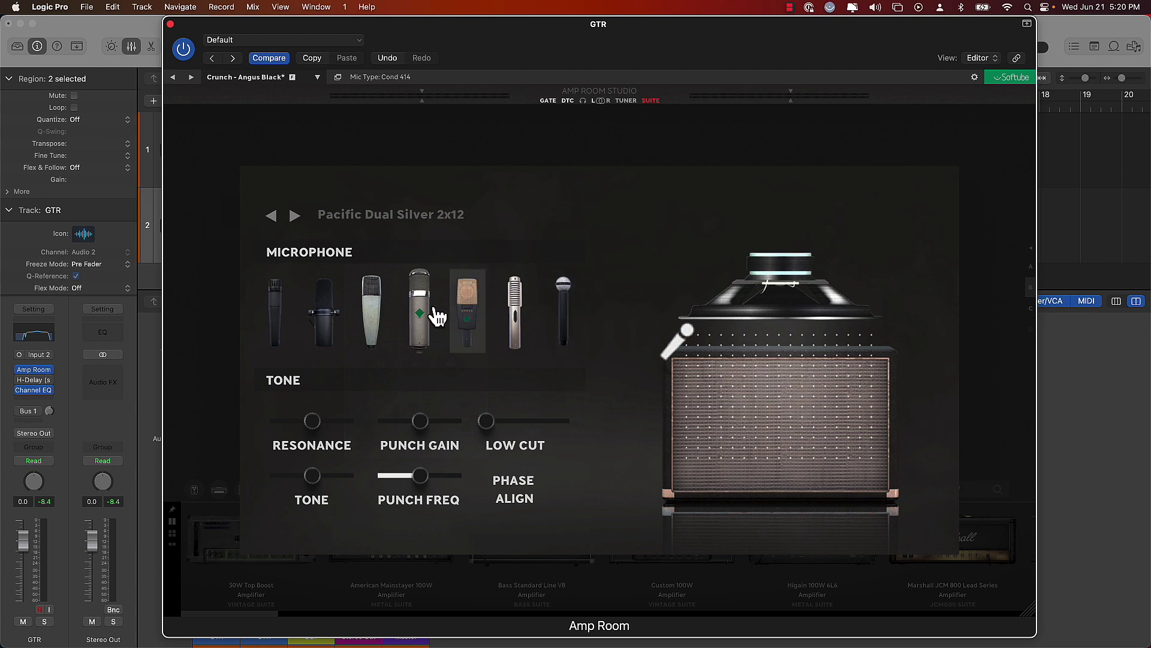
click(423, 316)
drag(678, 335, 856, 430)
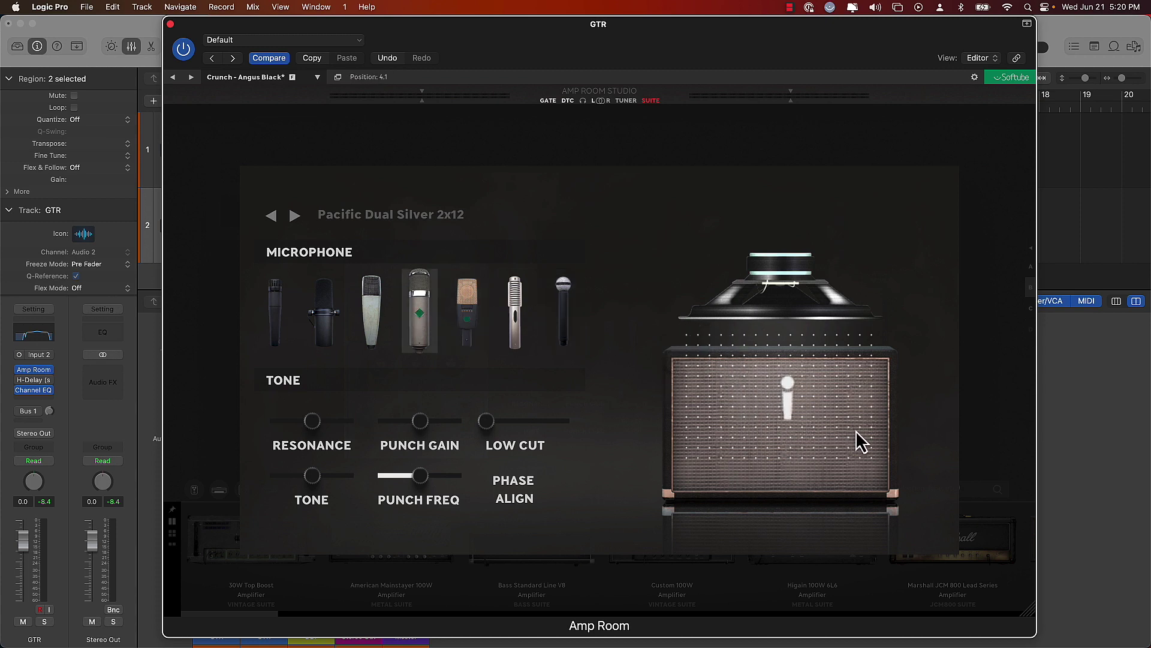
drag(797, 406, 796, 431)
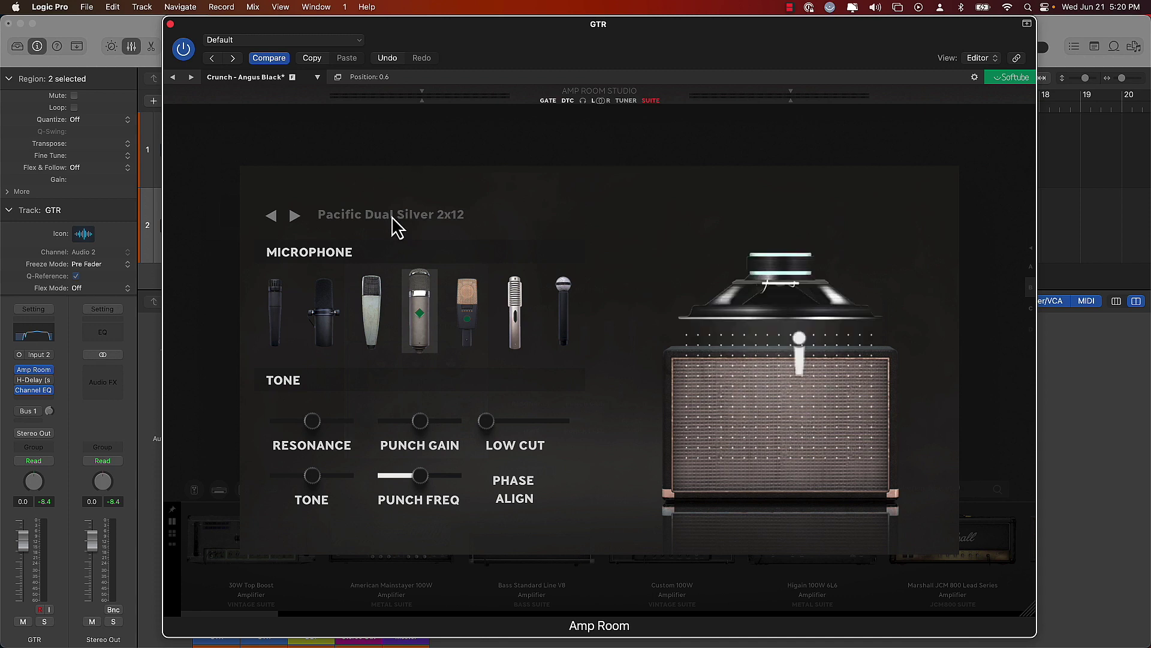
- Cycle the cabinet model forward to Bass Standard Line 8x10 and return the module to its compact size
click(294, 216)
click(294, 216)
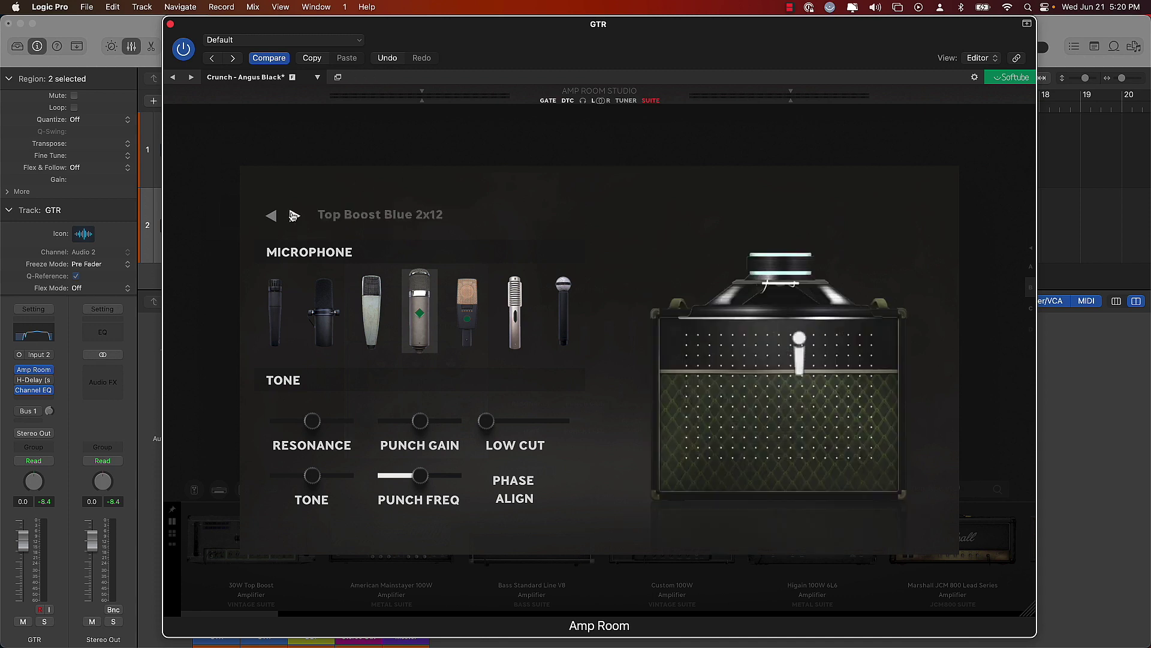
click(294, 216)
click(294, 216)
click(294, 215)
click(418, 146)
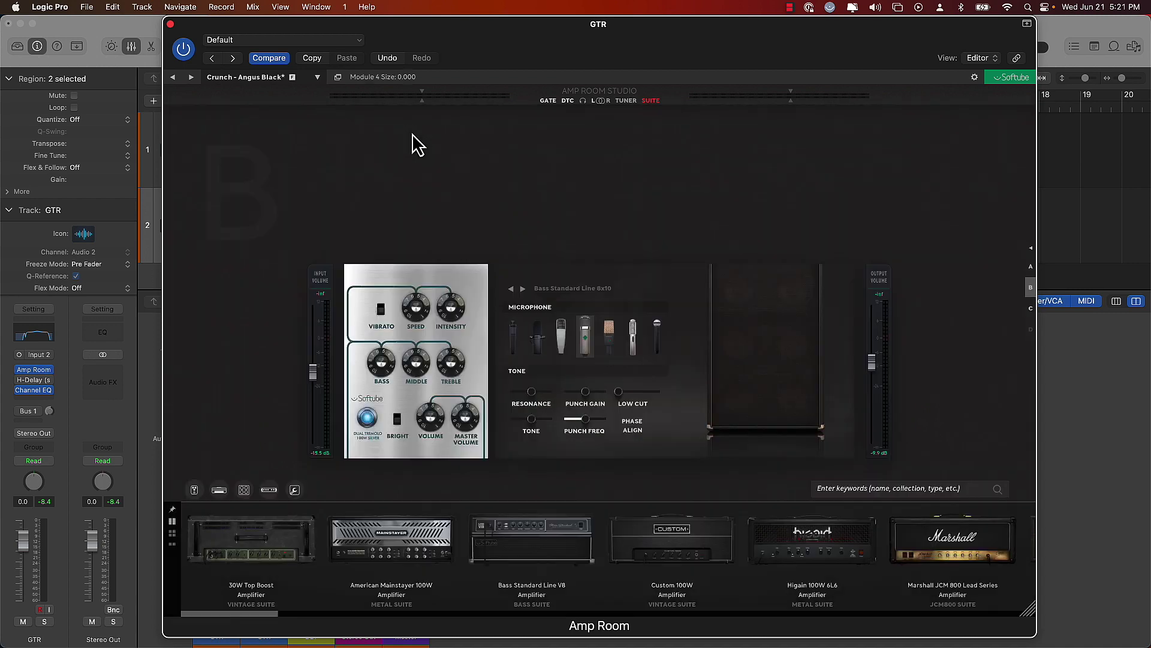
- Close the plug-in window and insert a second Amp Room in the first GTR channel's empty effect slot, moving its window fully into view
mouse_move(762, 277)
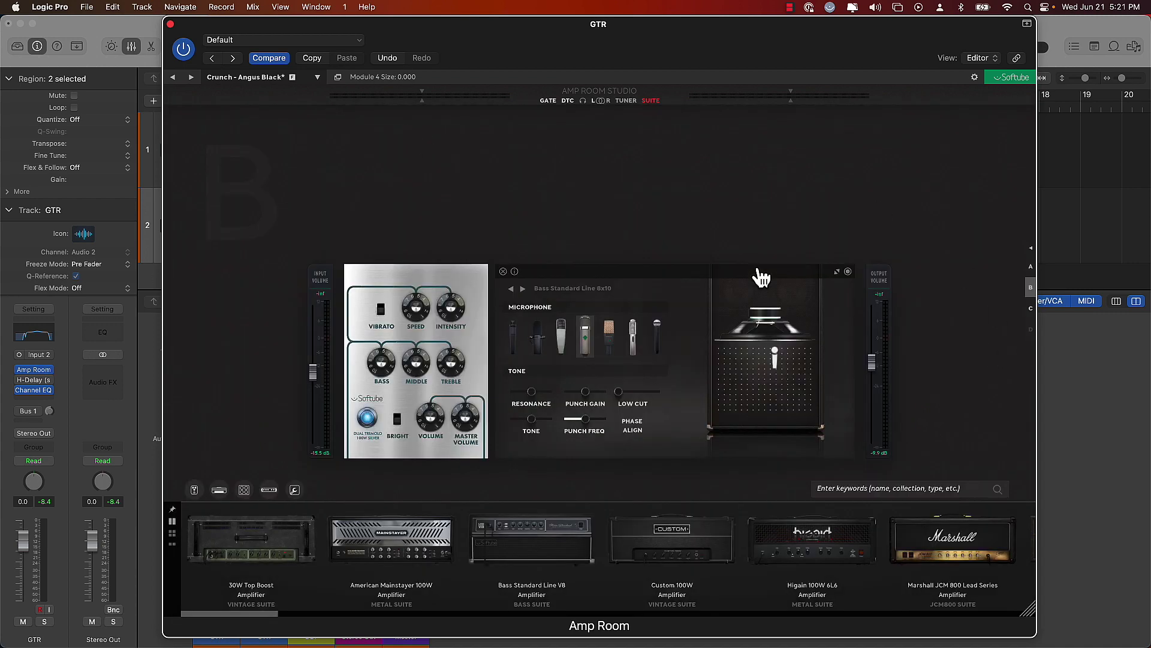
mouse_move(651, 102)
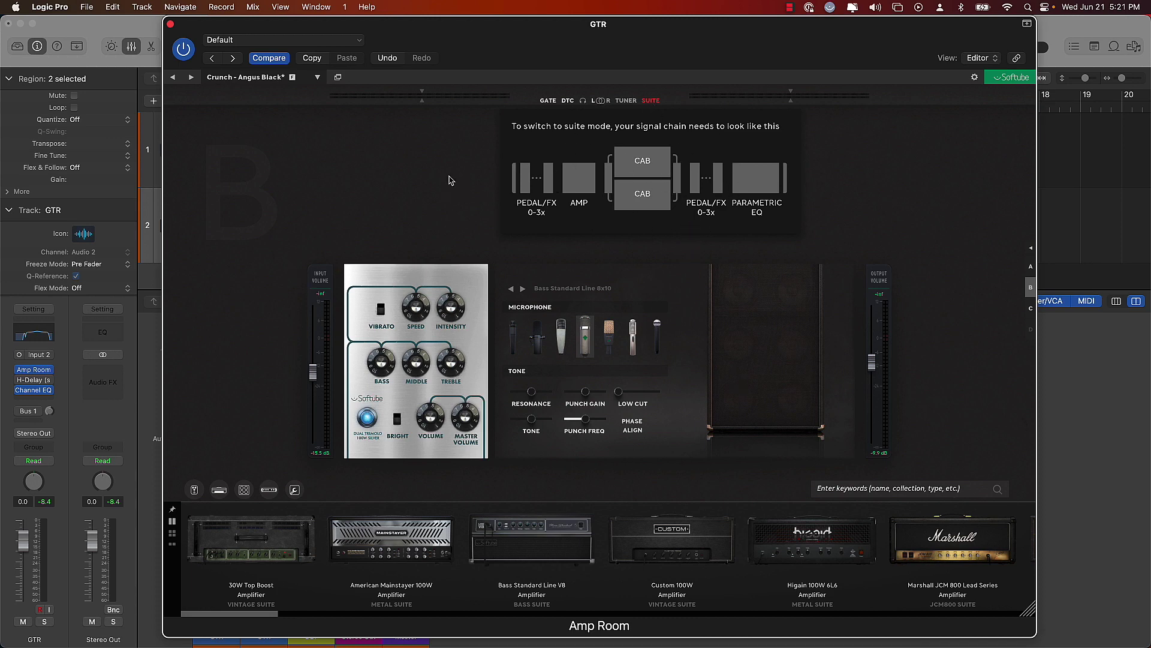
click(170, 24)
click(220, 357)
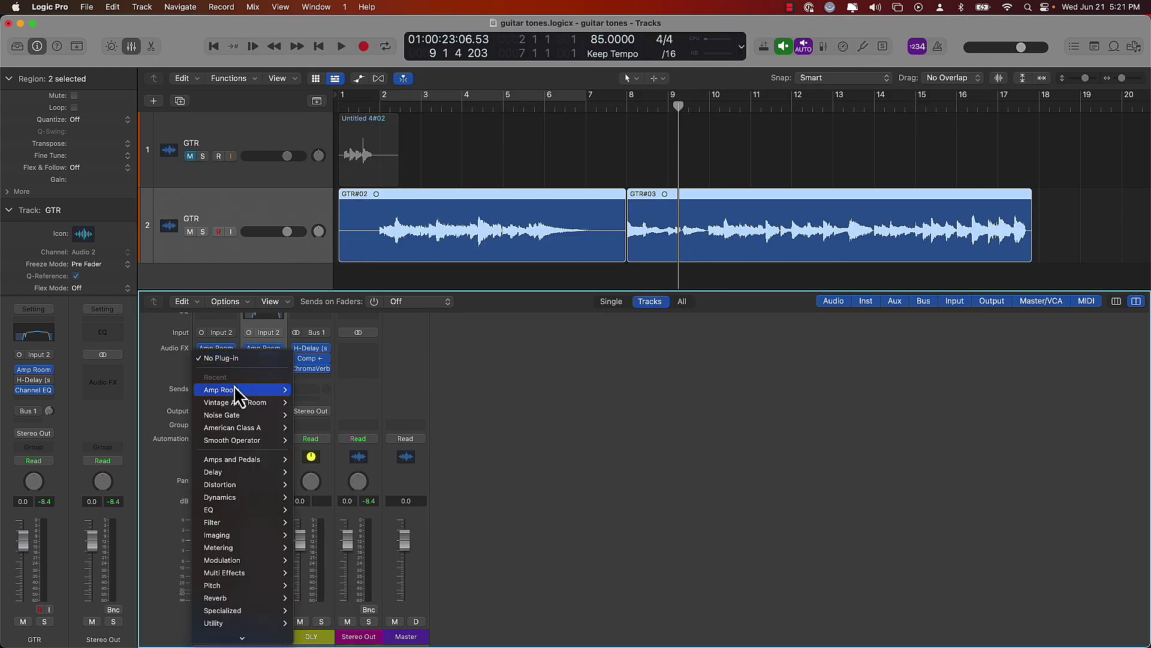
mouse_move(234, 388)
click(316, 391)
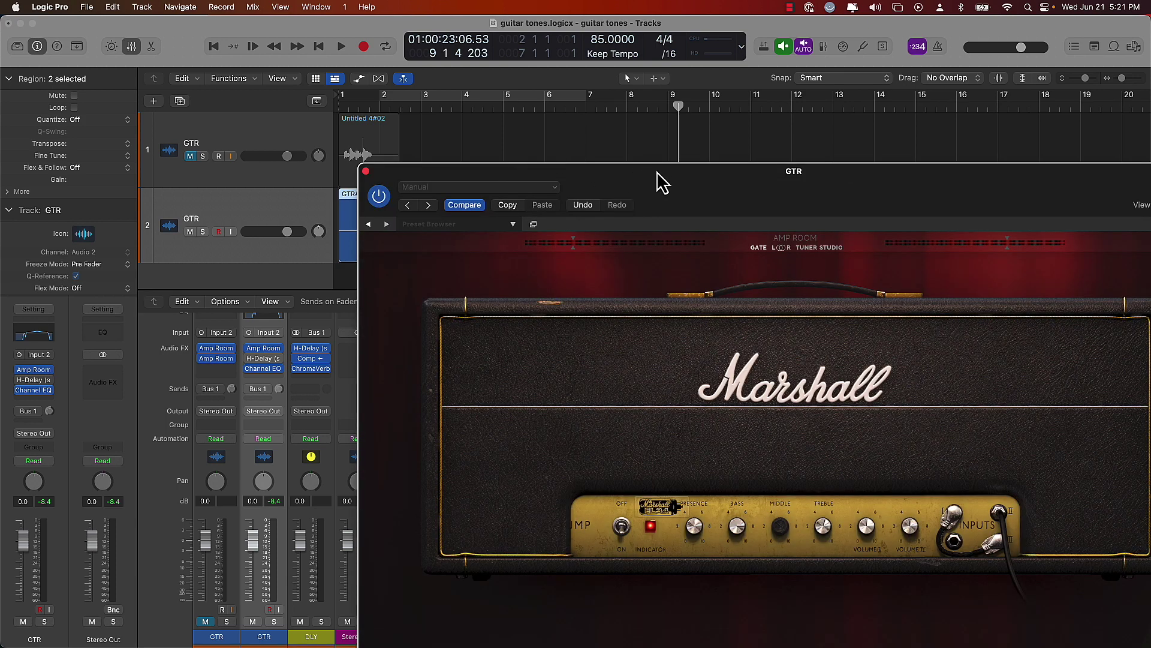
drag(655, 179, 509, 35)
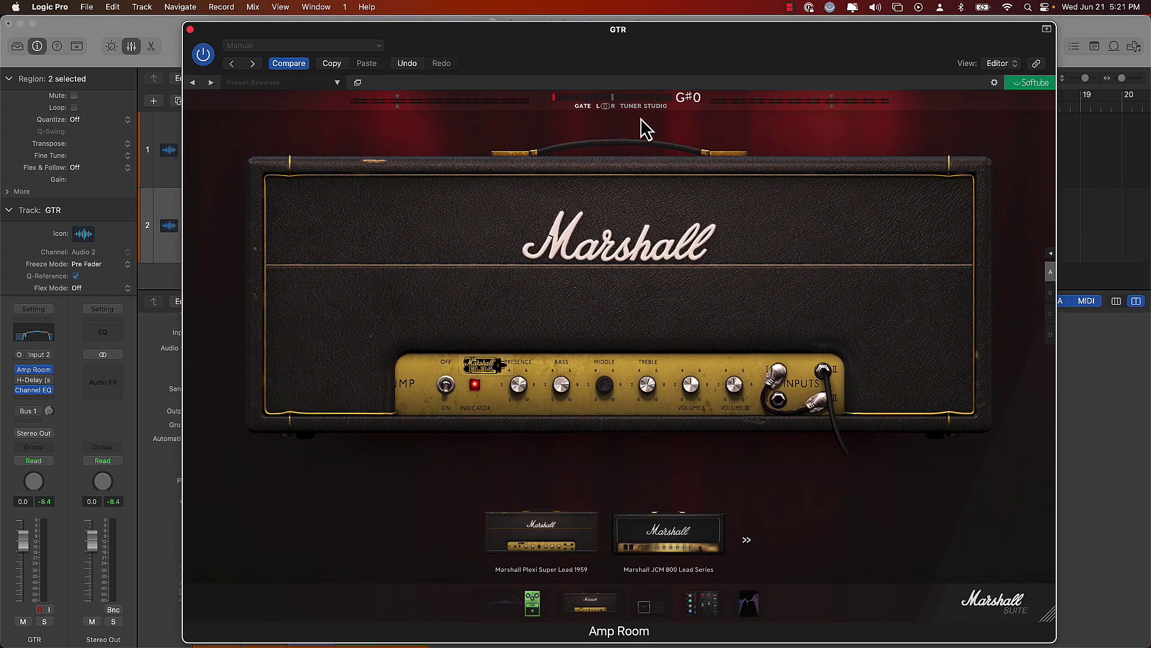
- Switch the new Amp Room to Studio mode, showing the whole signal chain, and inspect the Marshall Plexi amp in its enlarged view
click(666, 109)
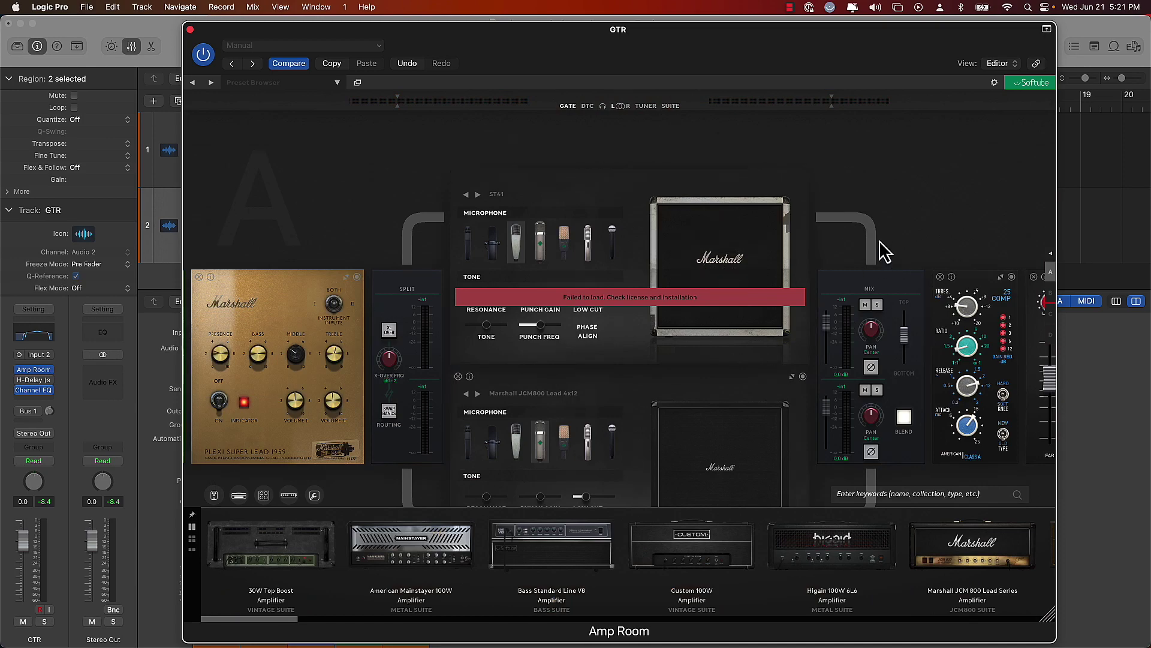
scroll(880, 243, down, 5)
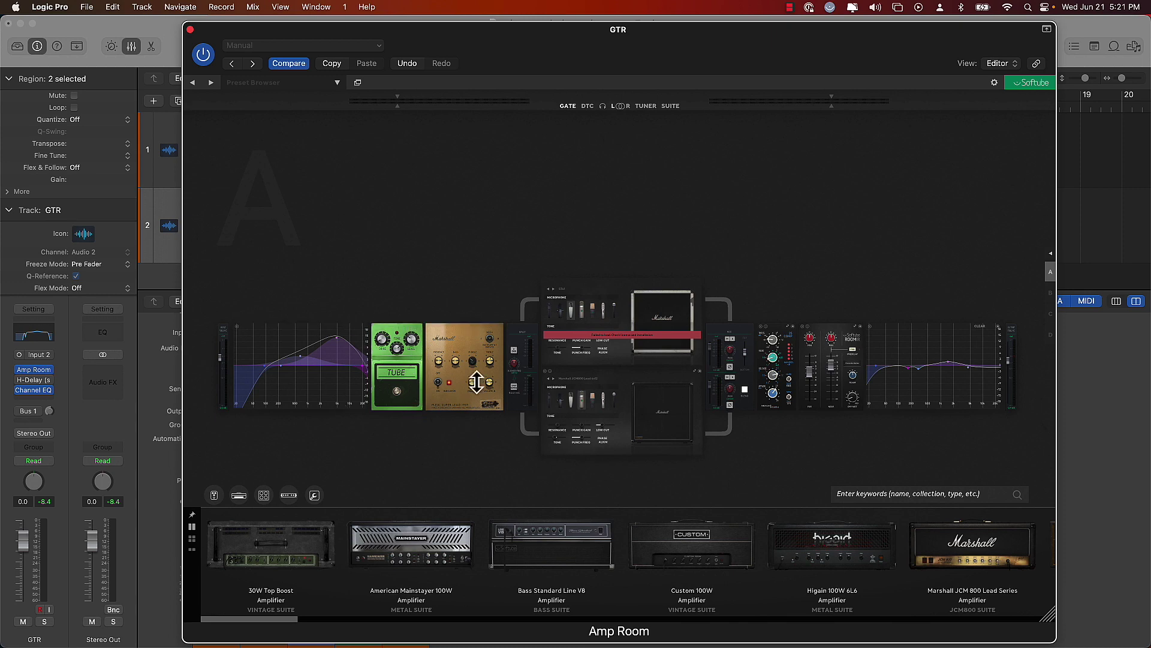
click(459, 396)
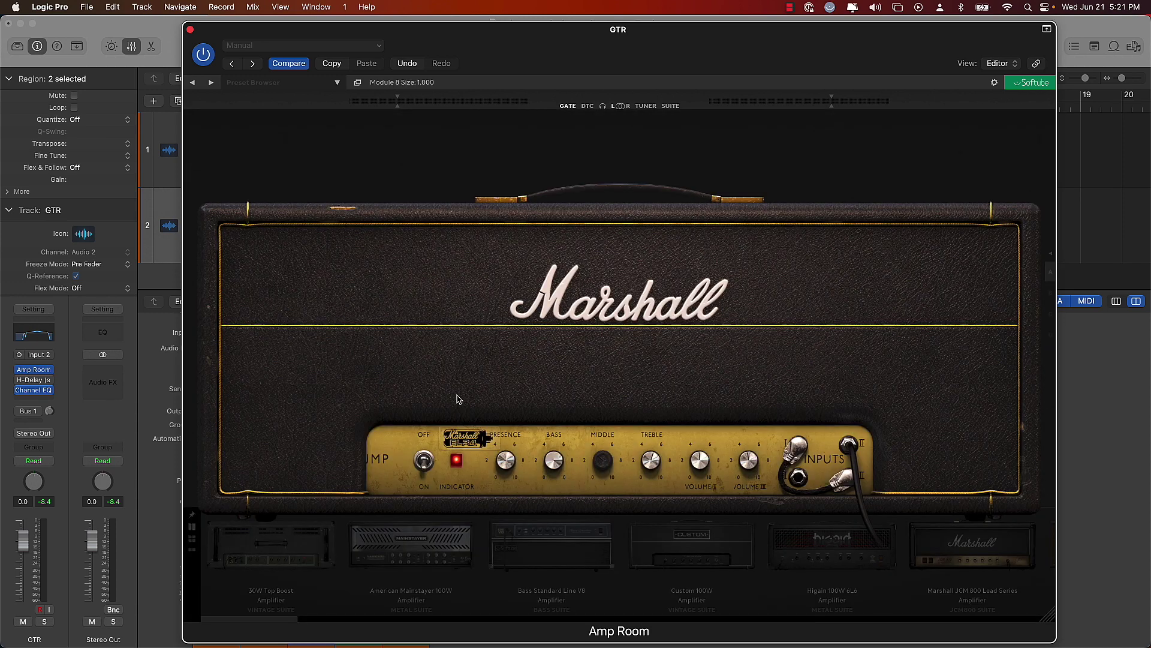
click(443, 173)
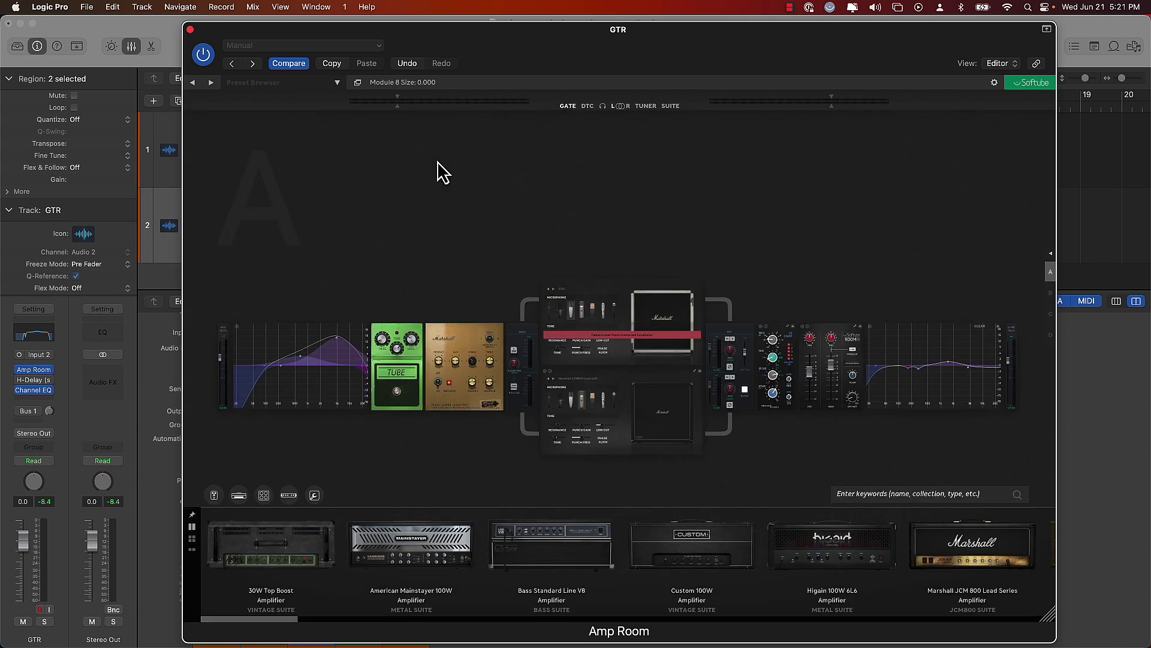
- Inspect the Marshall JCM800 Lead 4x12 cabinet in its enlarged view and switch back to suite mode
click(623, 387)
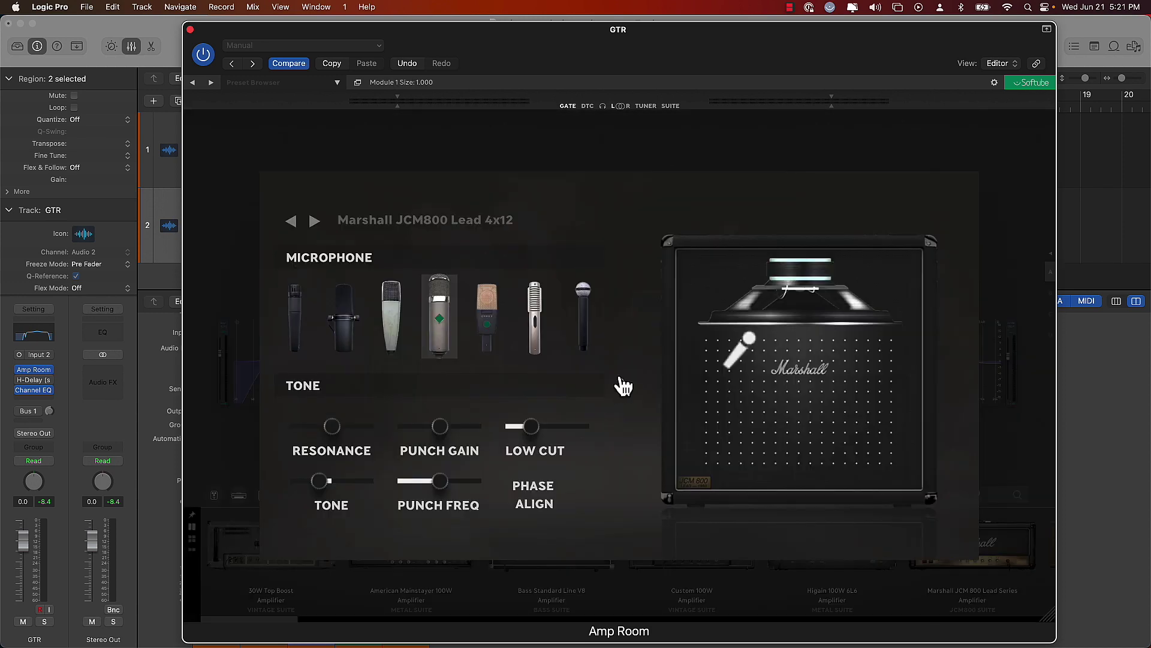
click(533, 155)
click(630, 379)
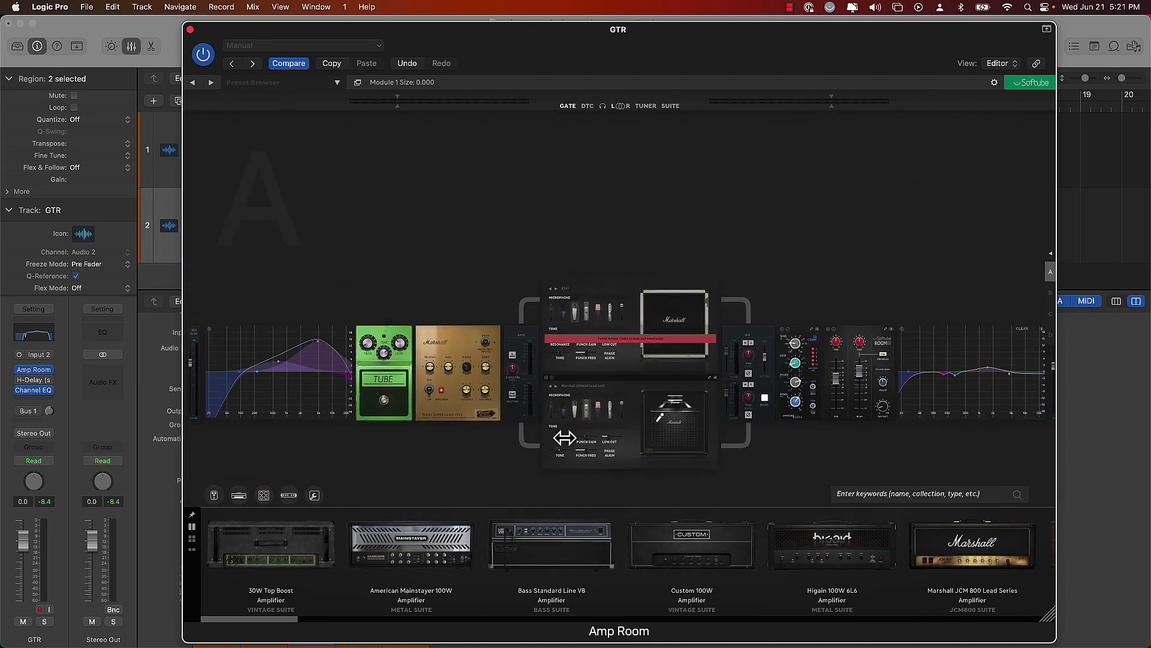
click(675, 109)
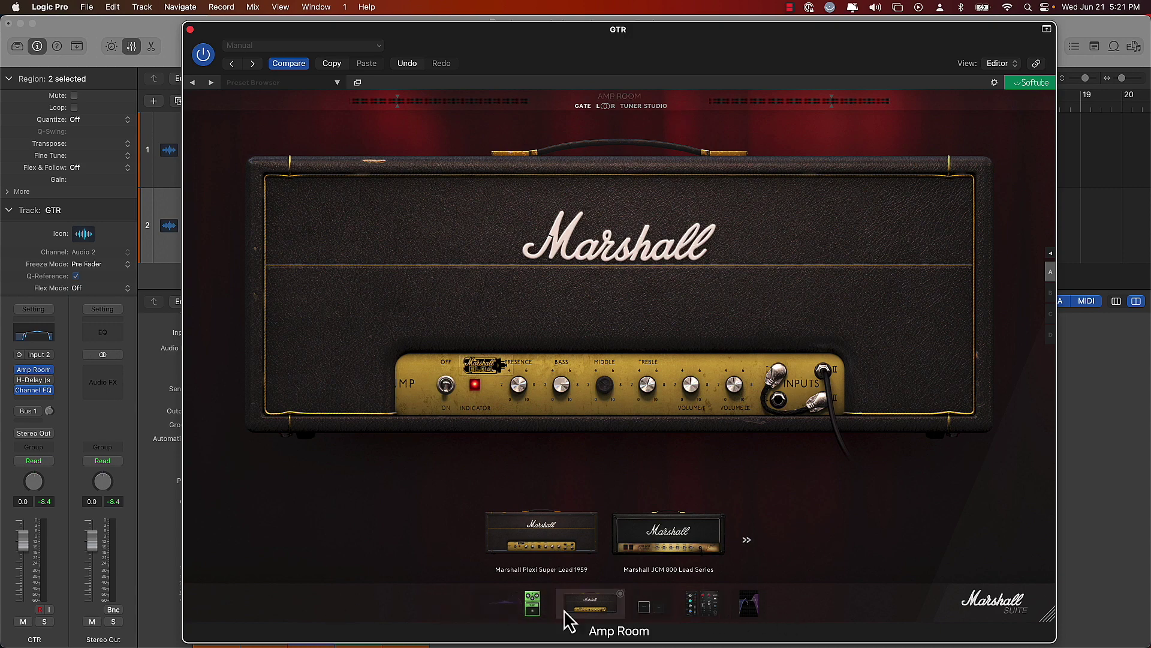
- Add the American Class A compressor between the EQ and the Tube pedal in the pre-amp effects section
click(499, 615)
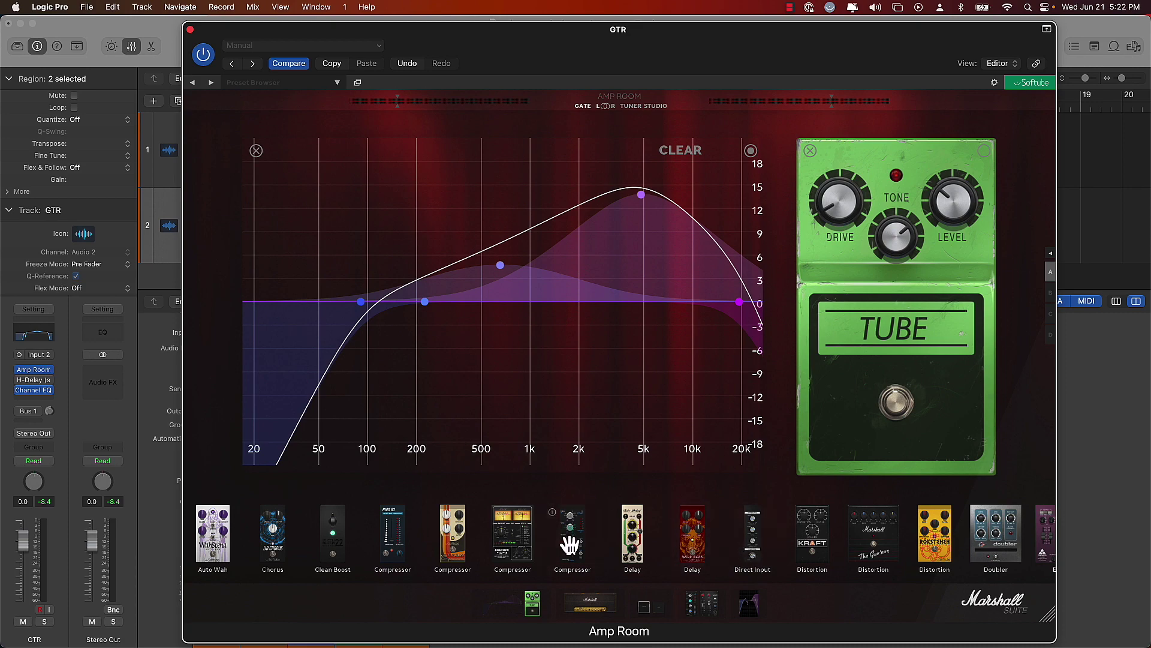
drag(571, 540, 791, 302)
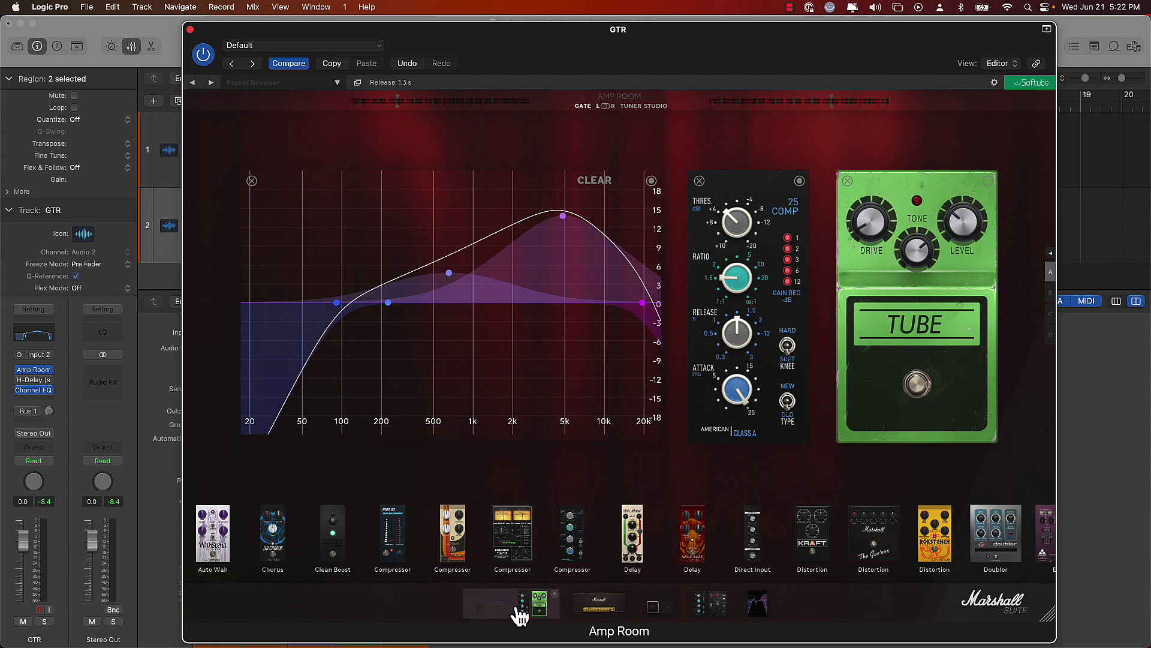
click(714, 618)
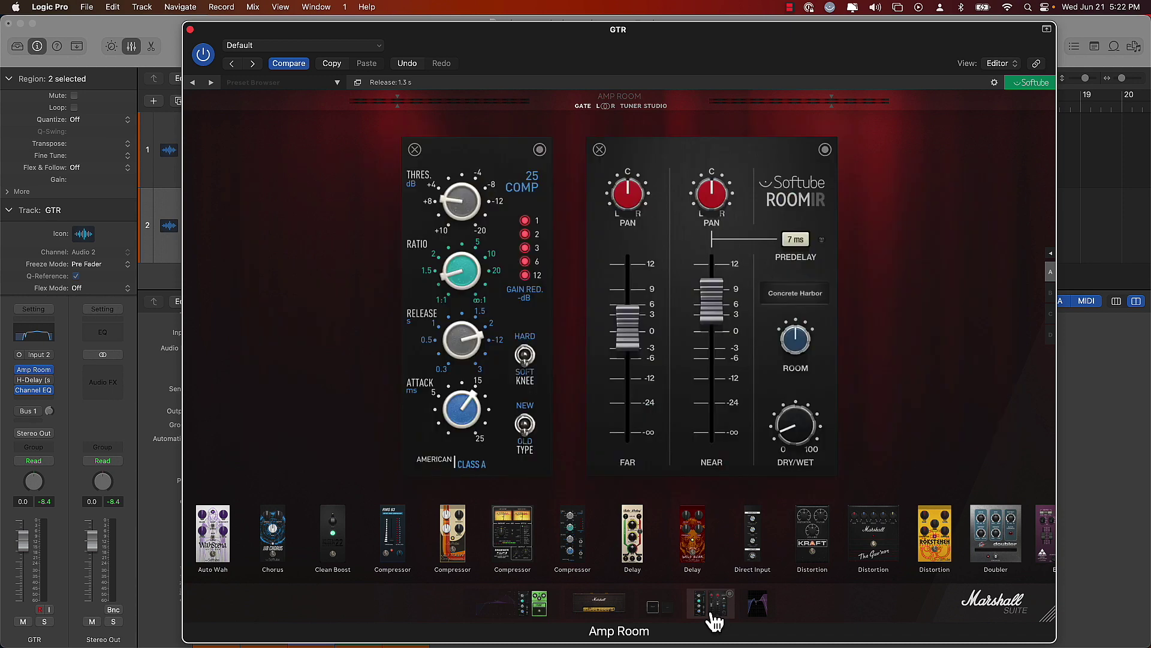
click(528, 611)
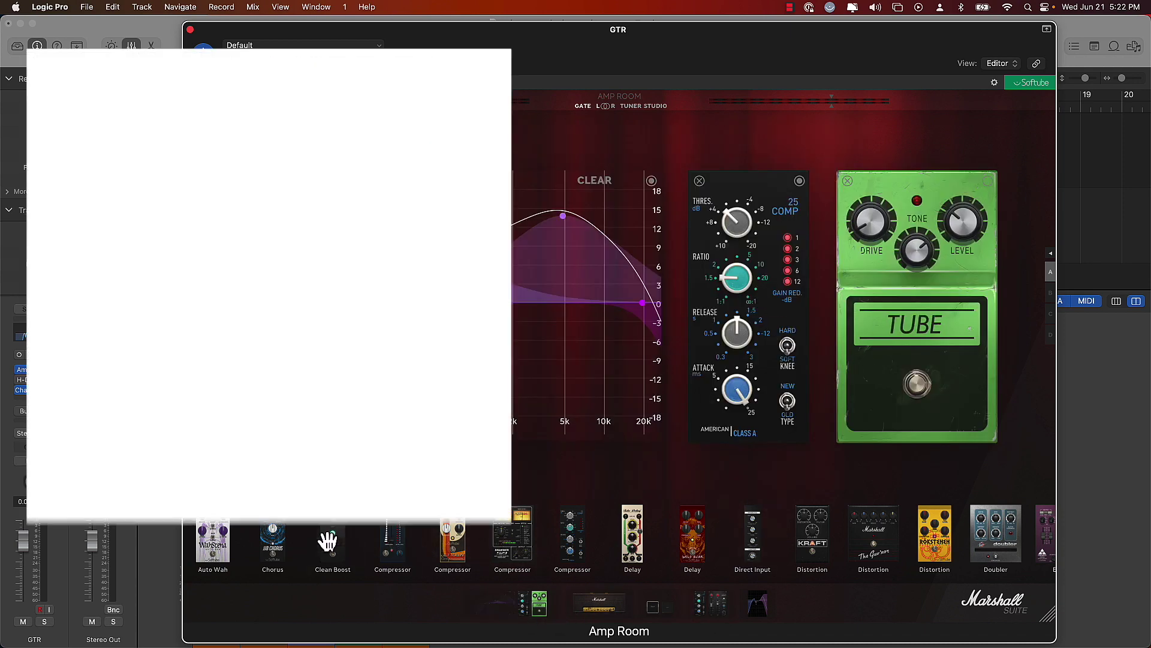
drag(331, 543, 667, 543)
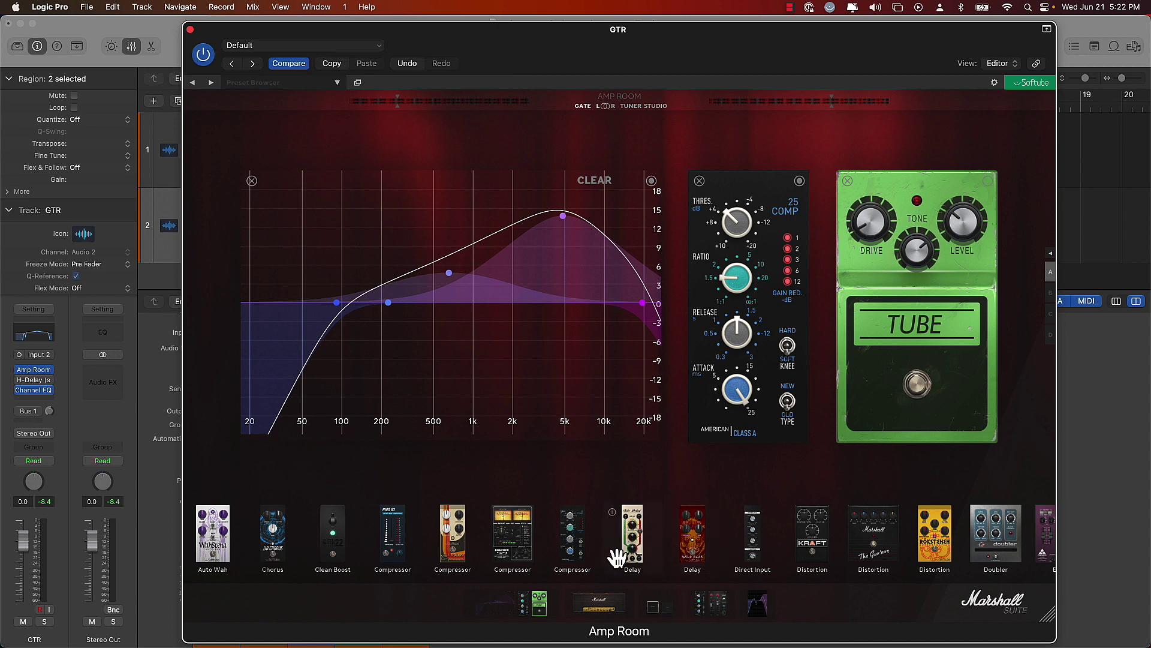
- Add another American Class A compressor between the existing compressor and the RoomIR in the post-amp effects section
click(718, 611)
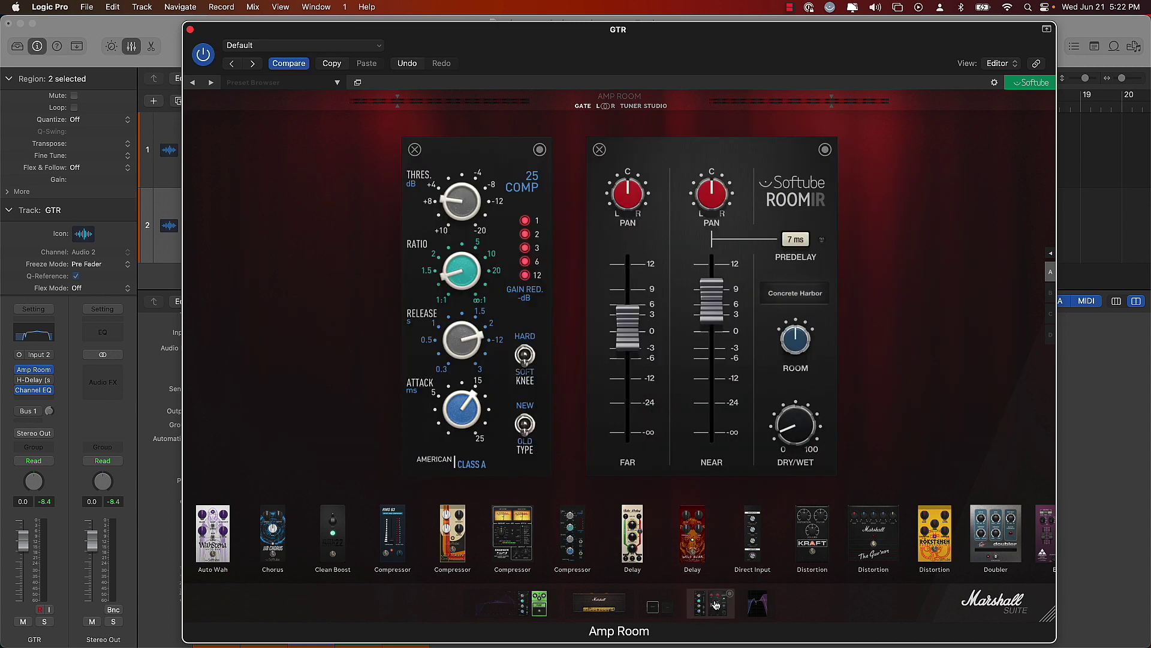
drag(571, 549, 596, 331)
mouse_move(630, 537)
mouse_down()
mouse_move(730, 274)
mouse_move(699, 303)
mouse_move(1023, 316)
mouse_move(731, 258)
mouse_move(631, 542)
mouse_up()
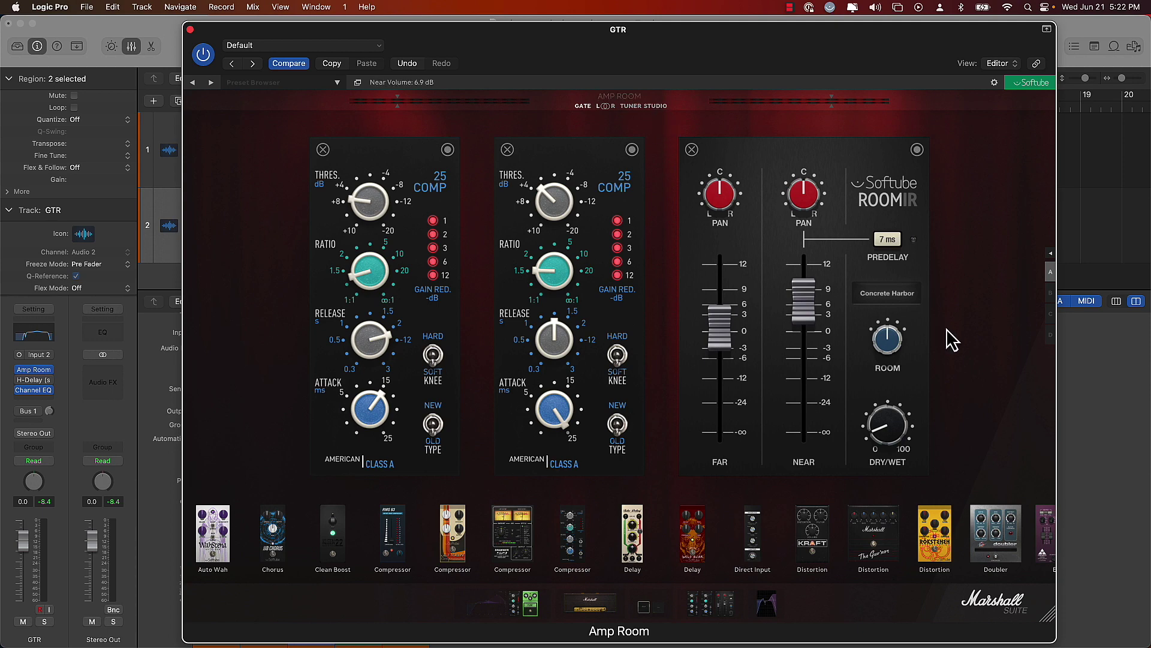
- Load the Bass suite in place of the Marshall suite, and follow it with the Vintage suite
click(1020, 601)
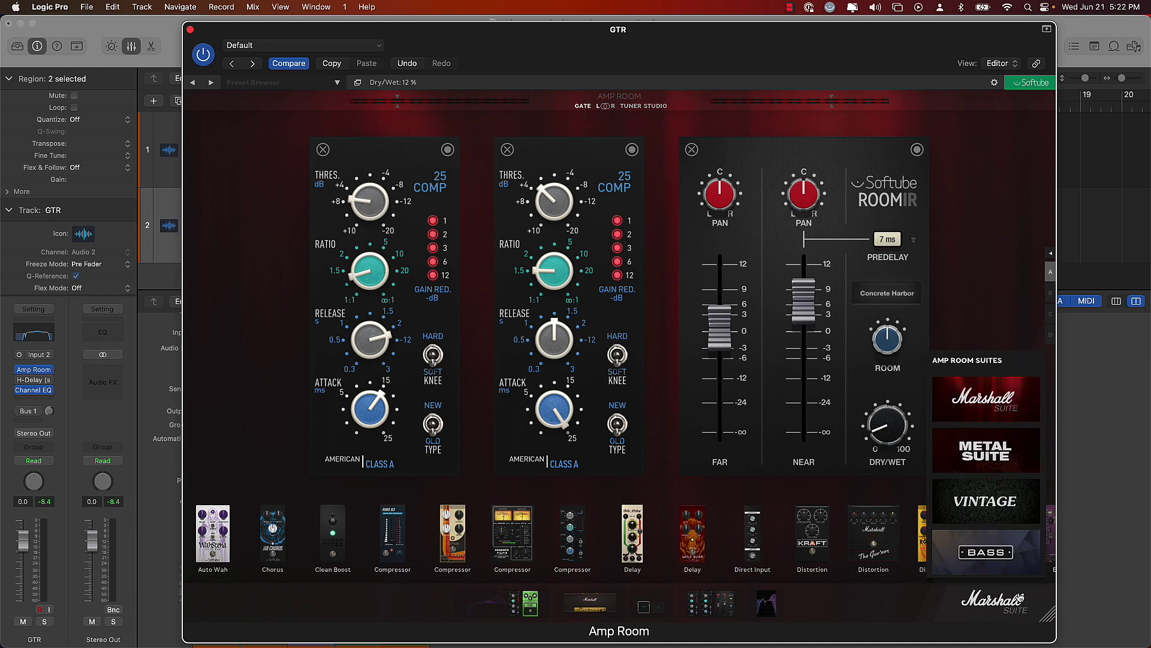
click(1000, 560)
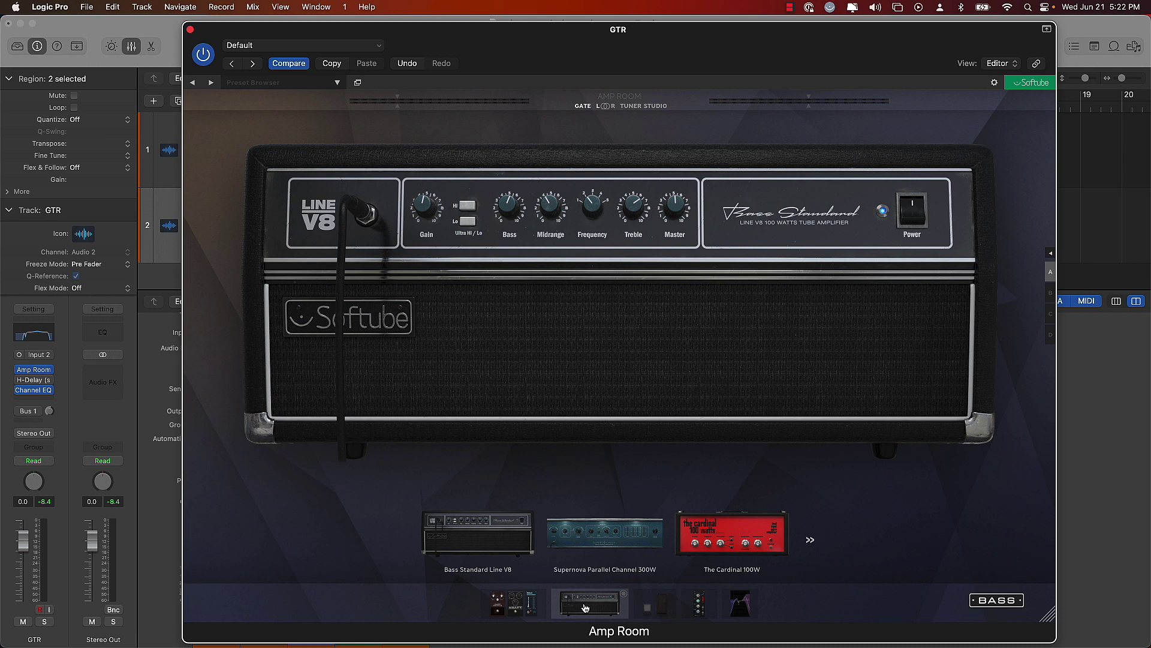
mouse_move(1016, 618)
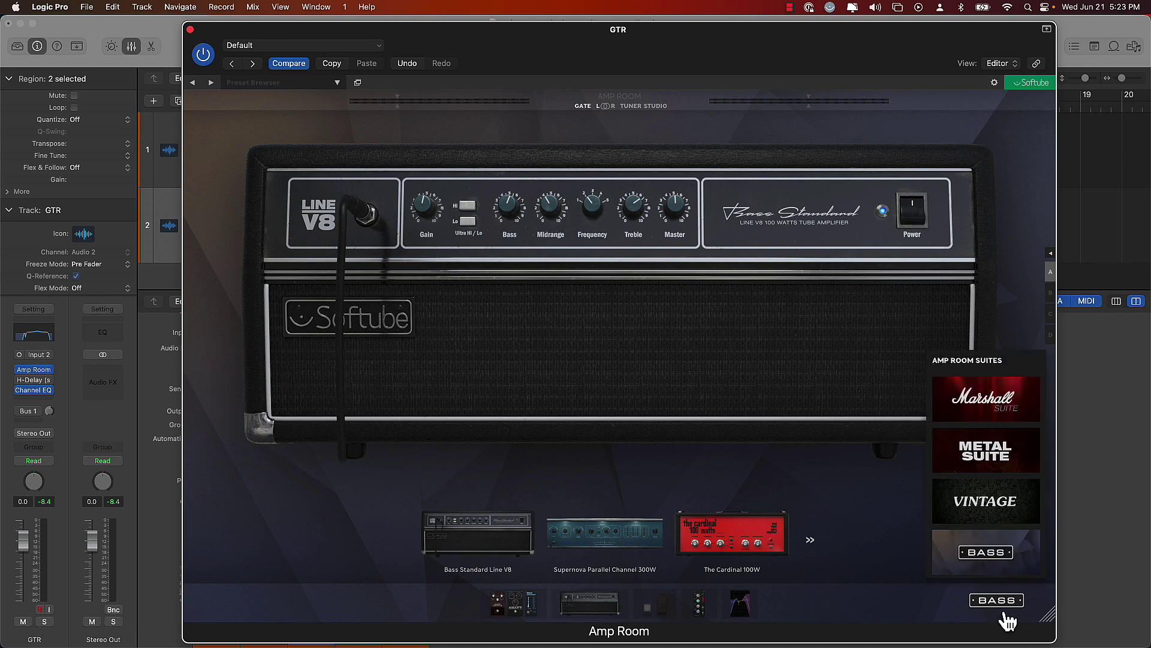
click(987, 501)
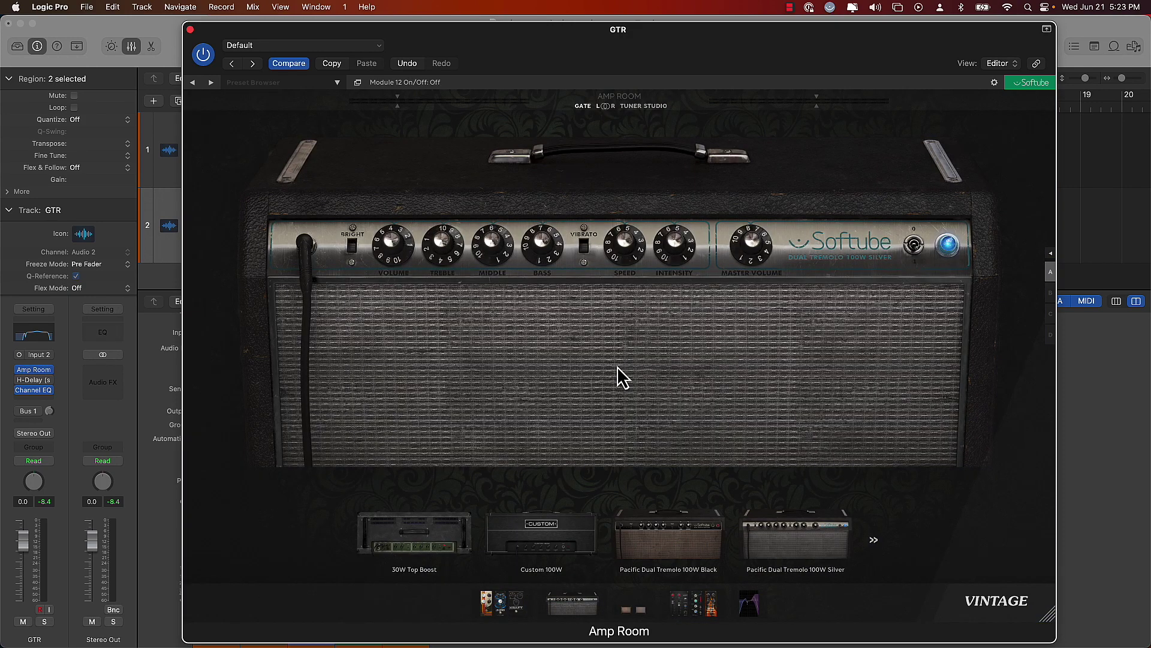
- Show all available amps in the Vintage suite's amp section and browse through the list
click(874, 540)
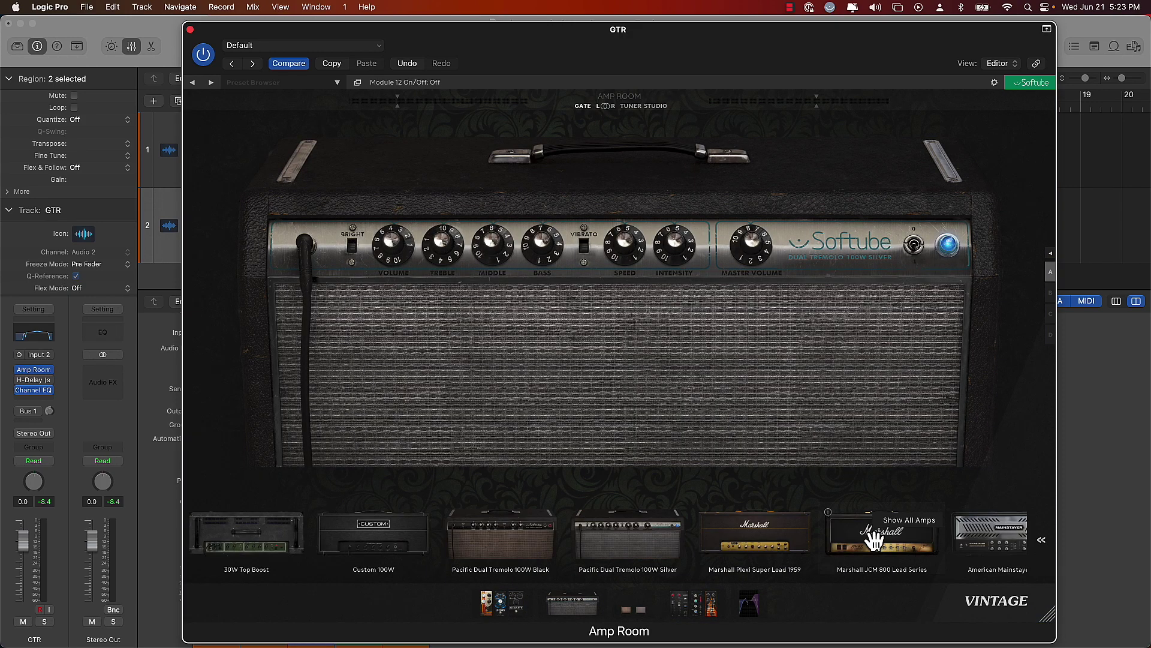
scroll(874, 540, right, 10)
scroll(869, 533, left, 10)
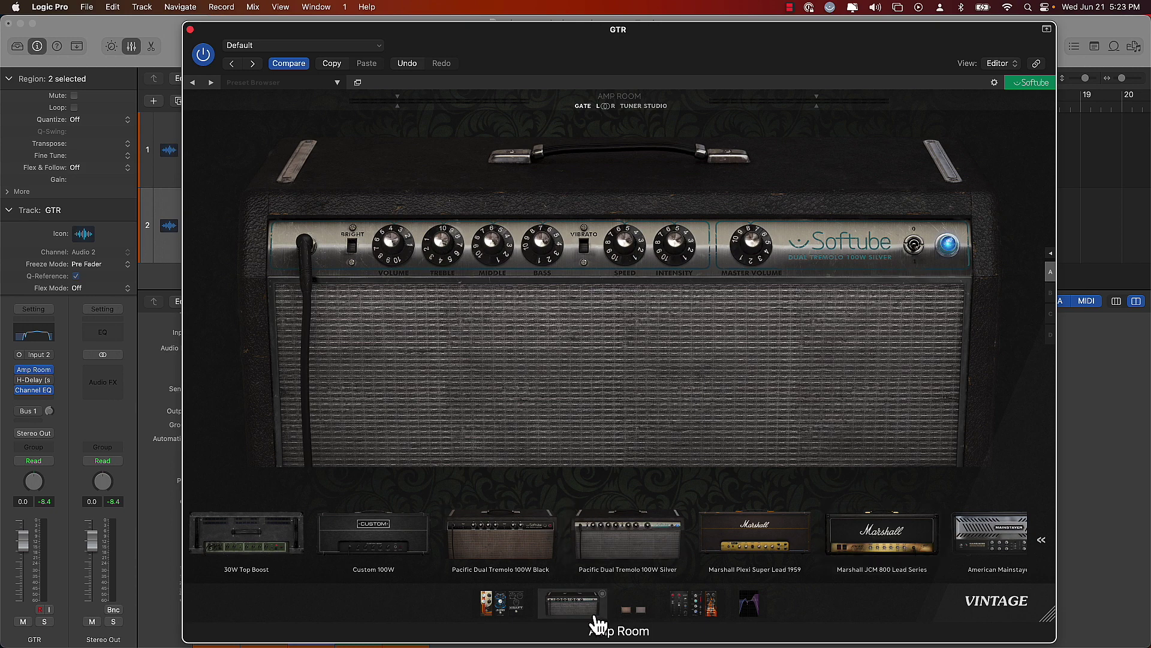
- Open the Vintage suite's cabinet section, browse the available cabinets, and switch to Studio mode
click(636, 610)
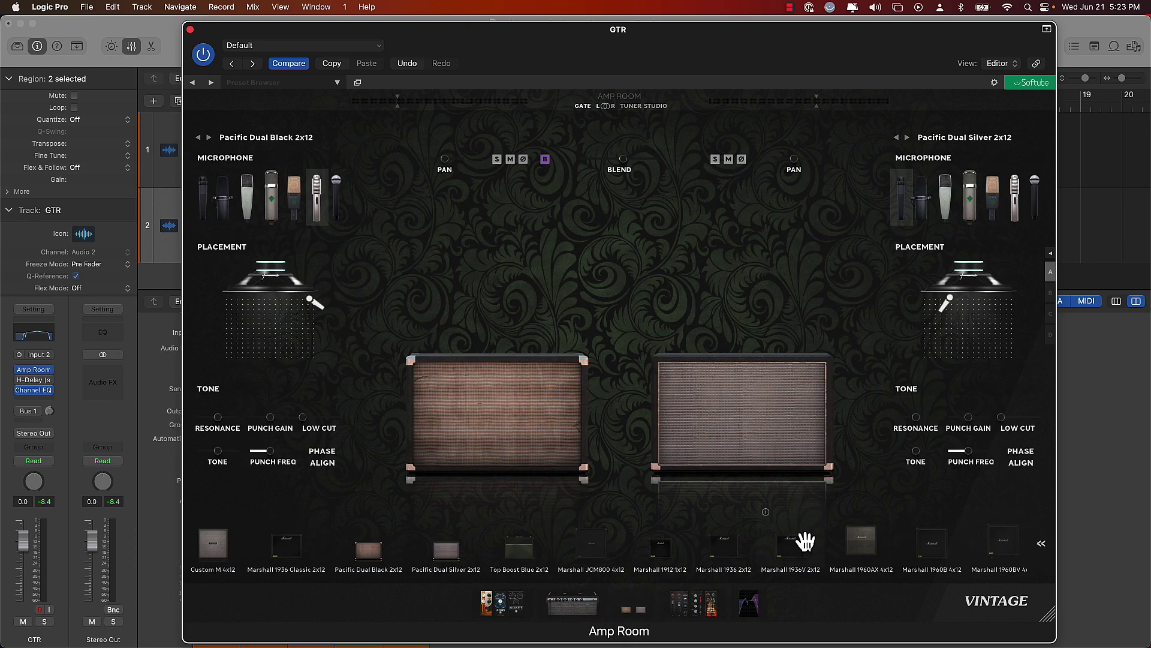
scroll(805, 542, right, 10)
scroll(805, 540, left, 10)
click(660, 106)
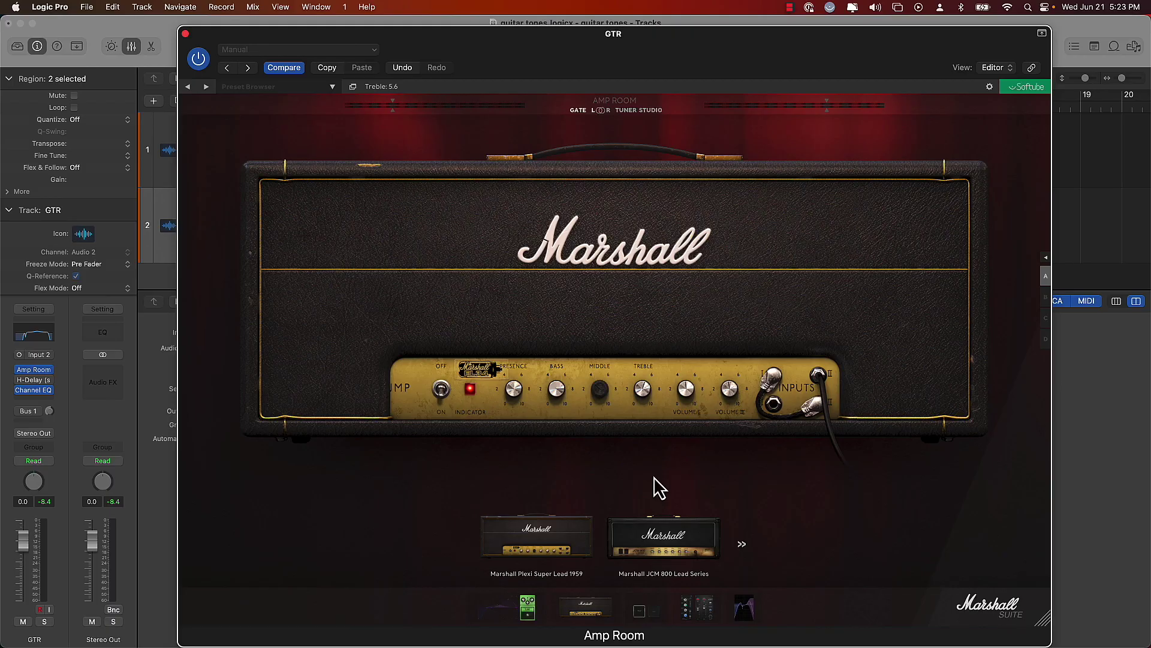
- Compare Studio mode with Suite mode and open the Marshall suite's cabinet section
click(652, 111)
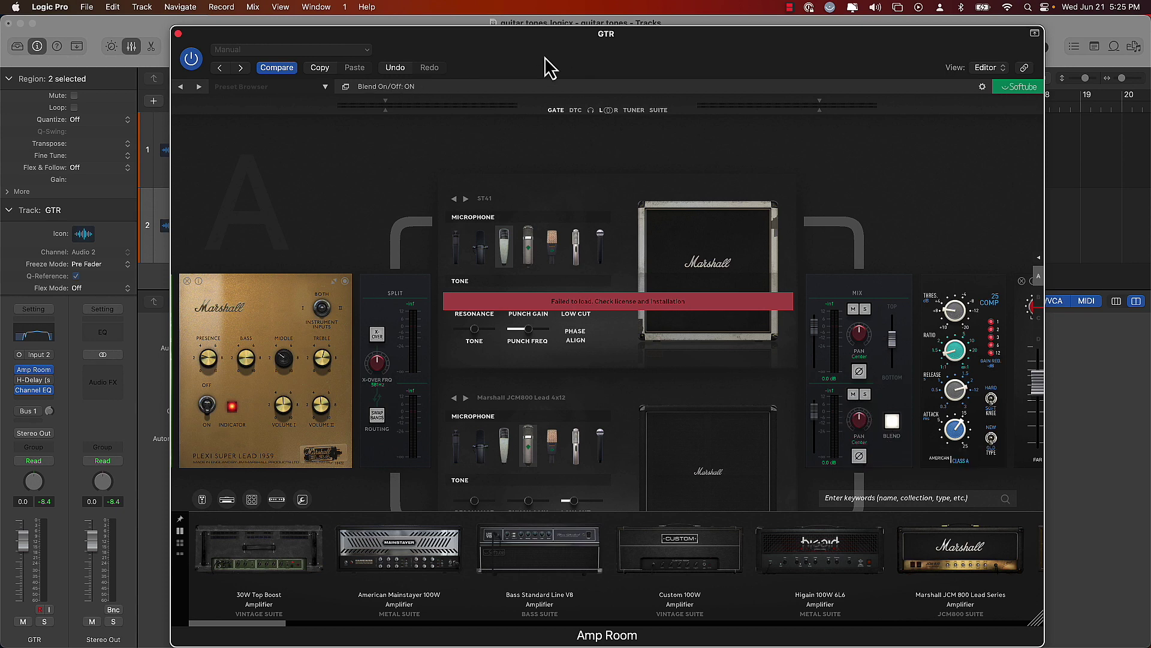
click(653, 111)
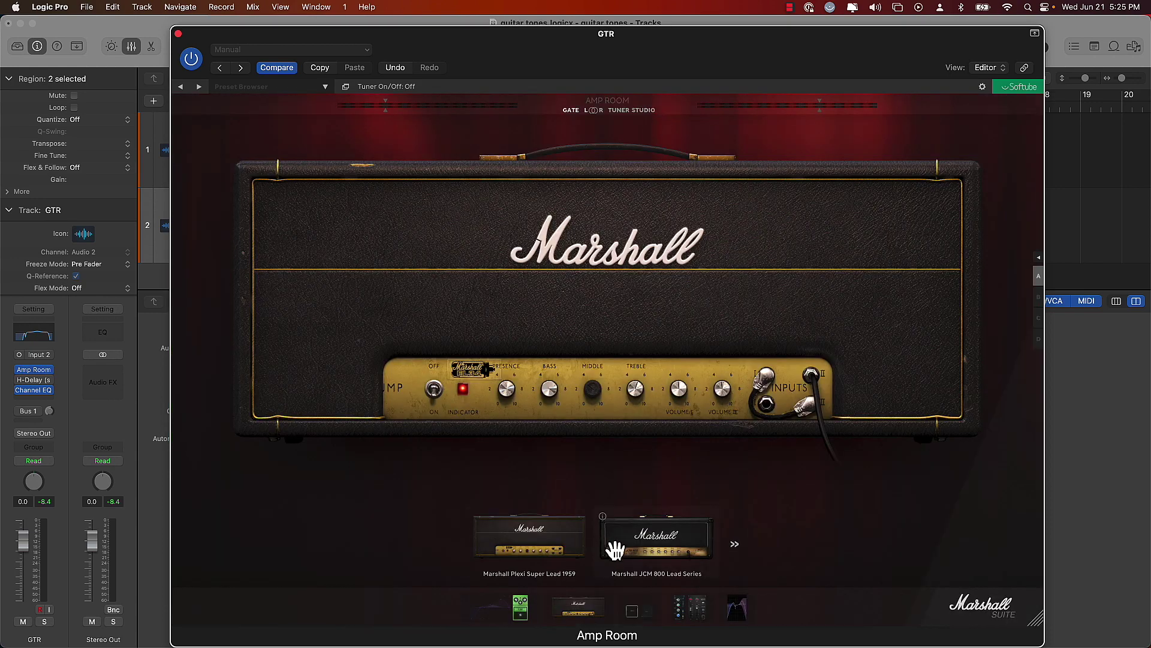
click(632, 610)
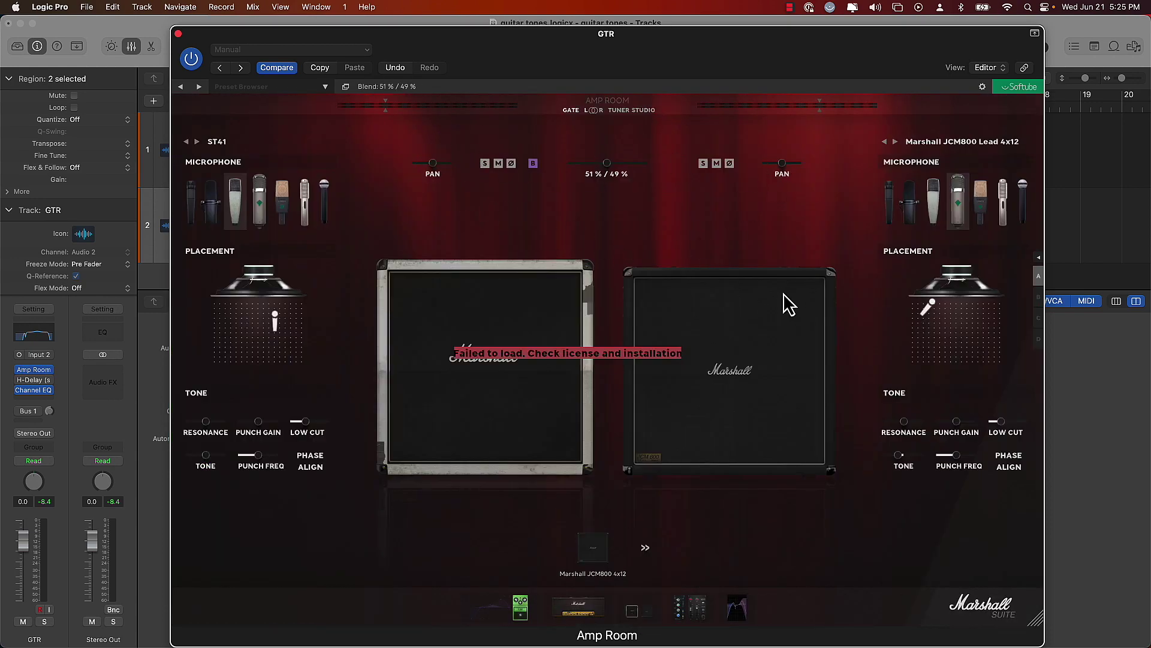
- Load the Vintage suite in place of the Marshall suite and open its cabinet section
click(993, 621)
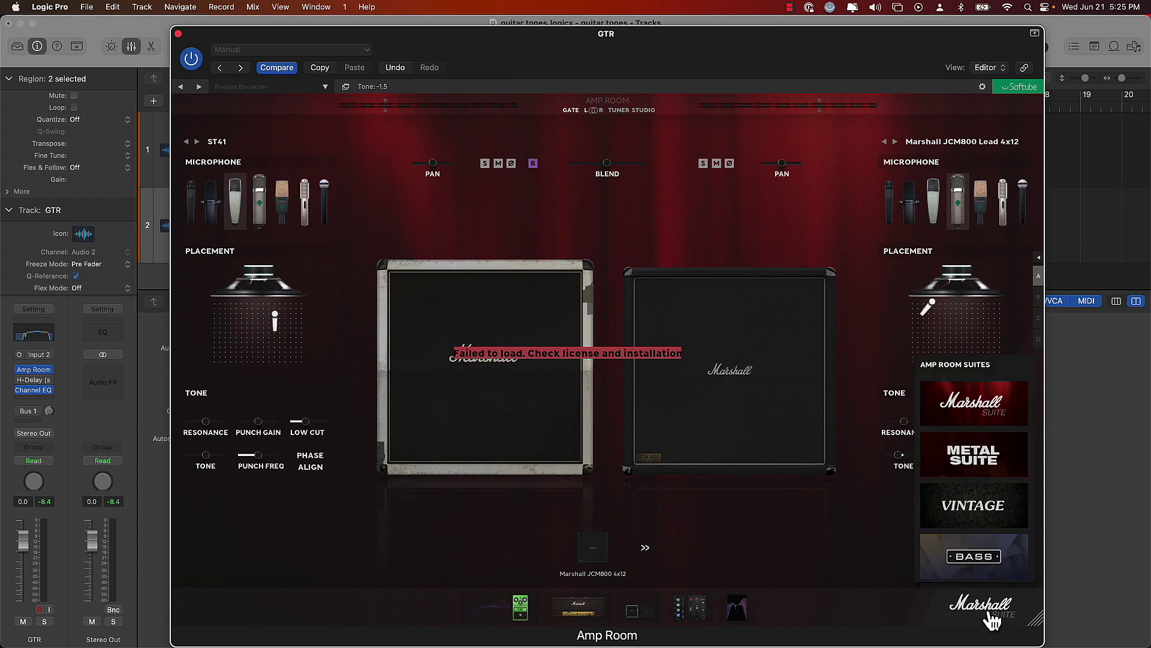
click(994, 519)
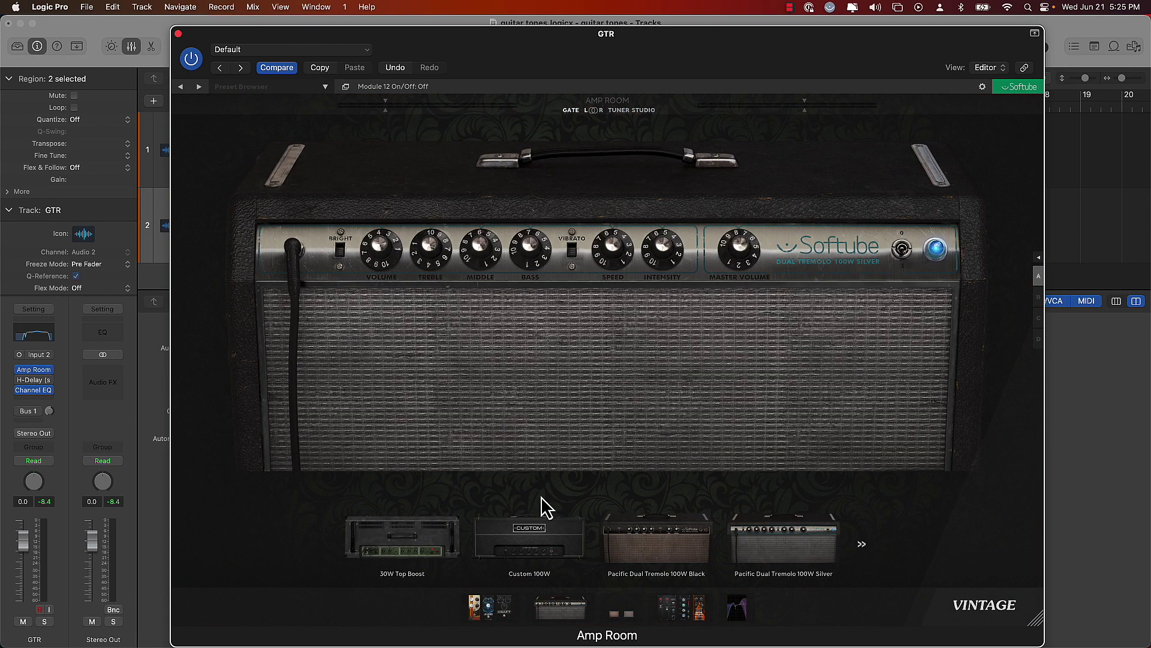
click(623, 616)
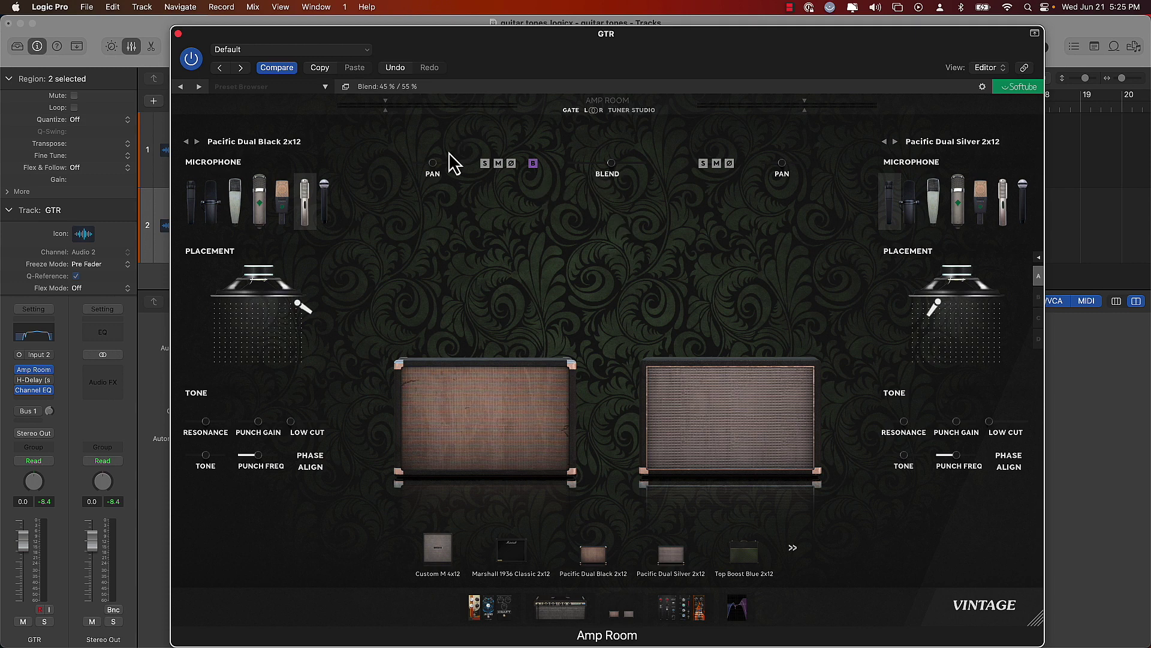
- Pan the Pacific Dual Black 2x12 cabinet to 32 L, adjust the blend, switch Blend off, and lower that cabinet's volume
mouse_move(432, 167)
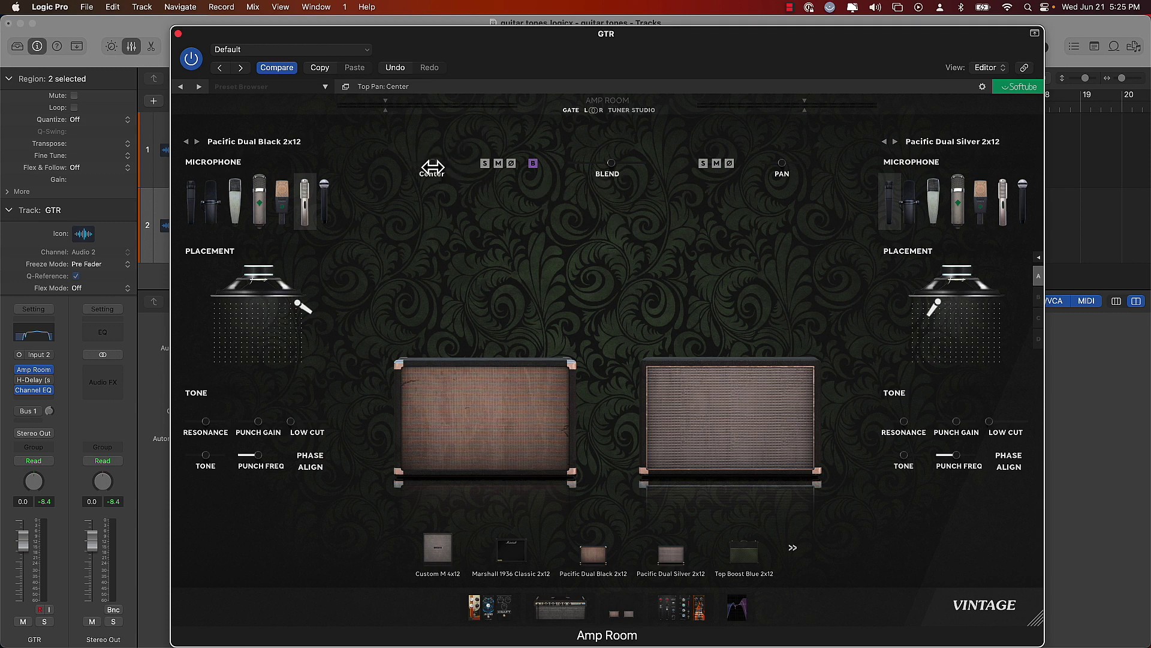
mouse_move(432, 168)
mouse_down()
mouse_move(421, 169)
mouse_move(443, 169)
mouse_move(432, 176)
mouse_up()
drag(431, 166, 429, 167)
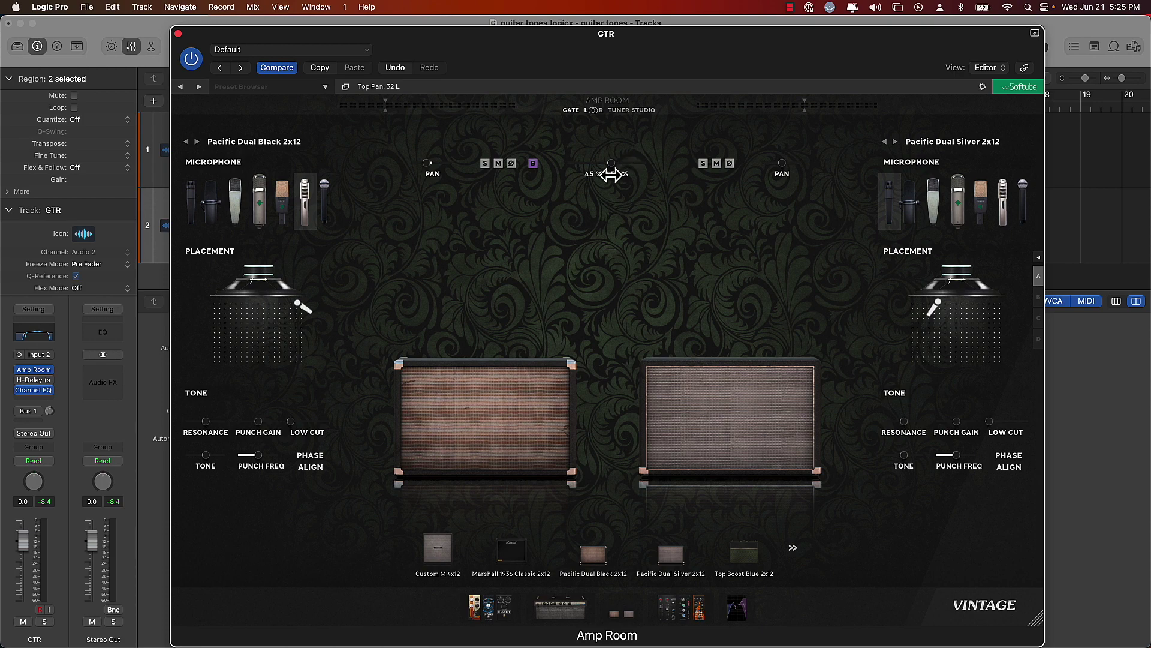
drag(611, 174, 680, 172)
click(533, 162)
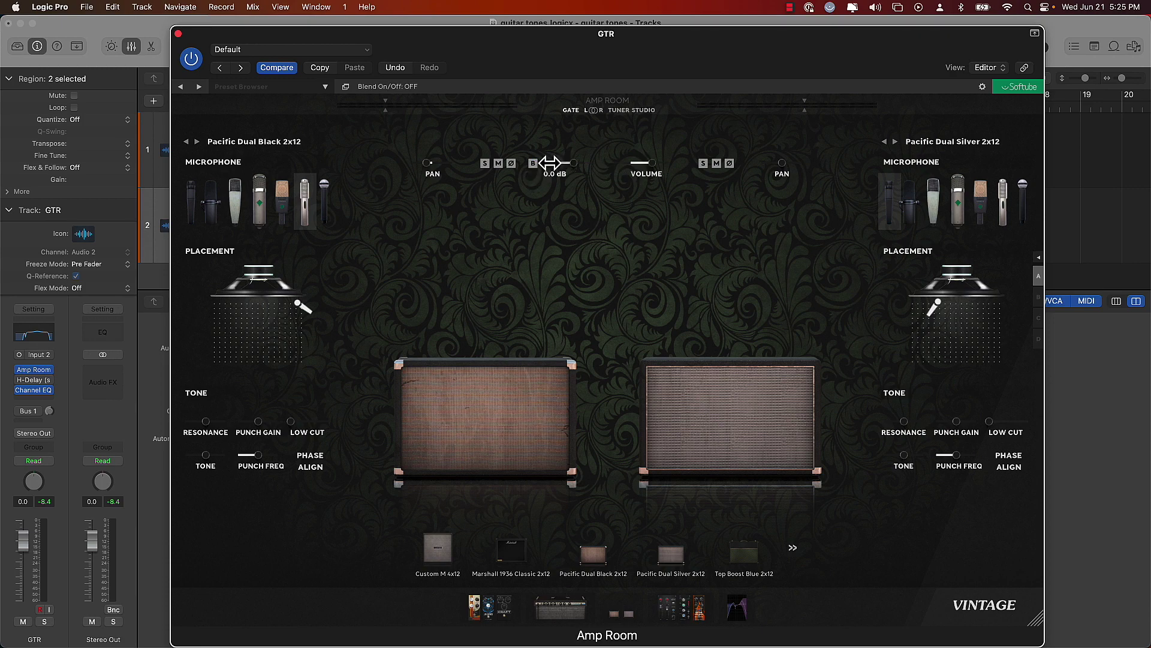
drag(585, 163, 558, 164)
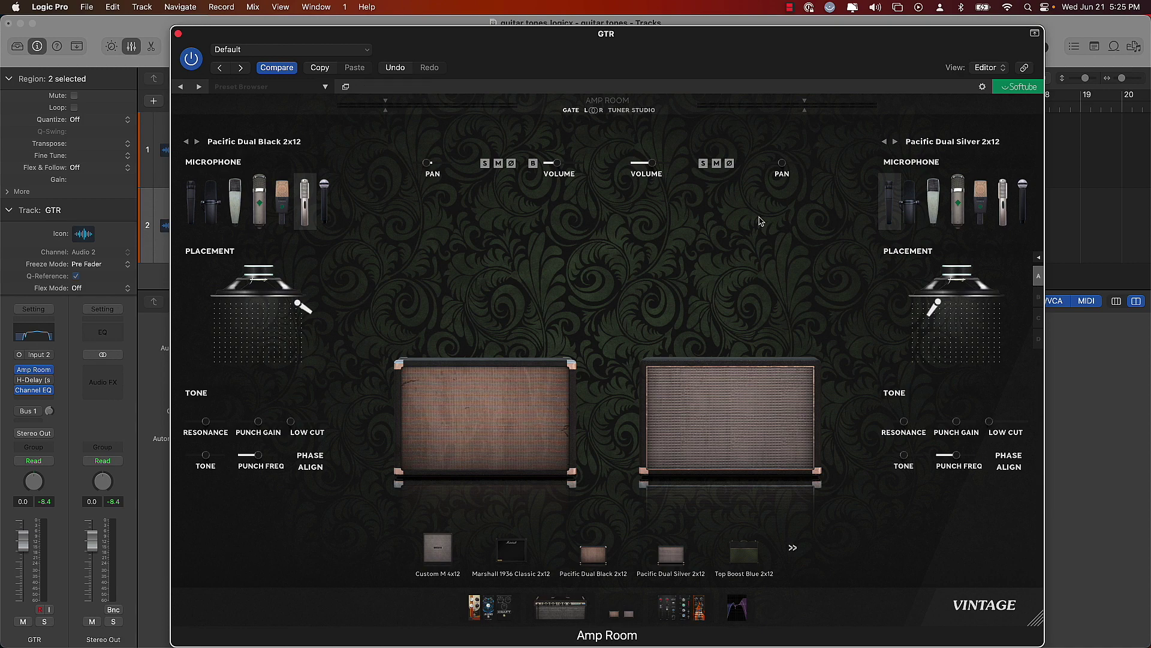
- Show the available suites, open the Amp Room preset collection, and move its window over the plugin
click(974, 603)
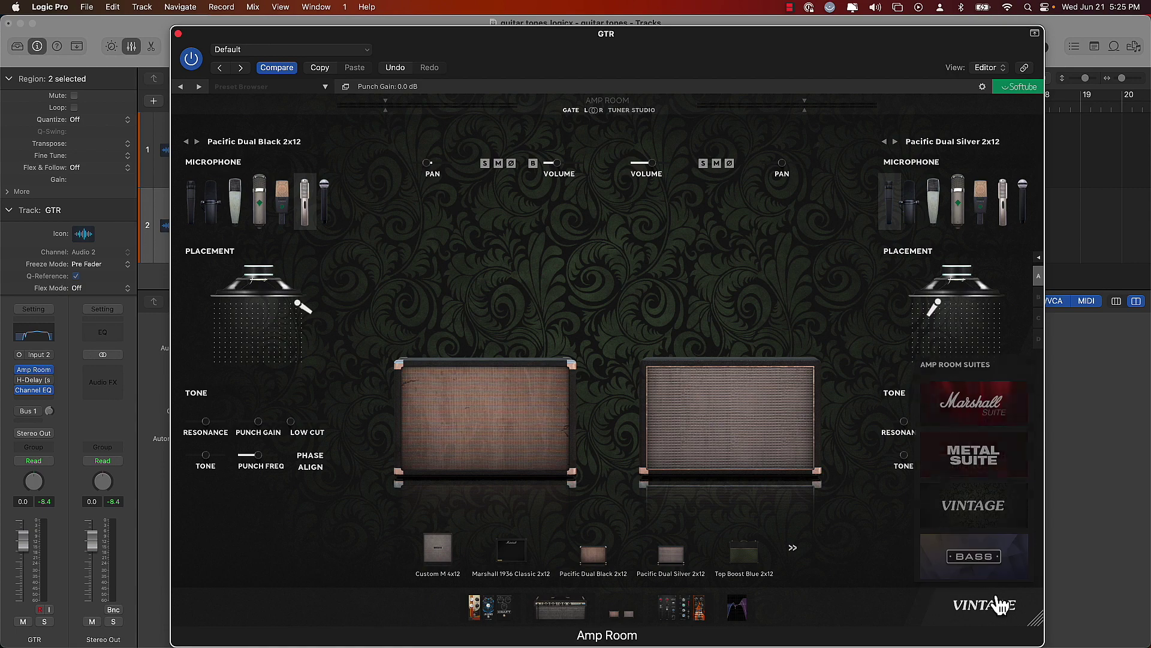
click(346, 87)
drag(422, 23, 602, 65)
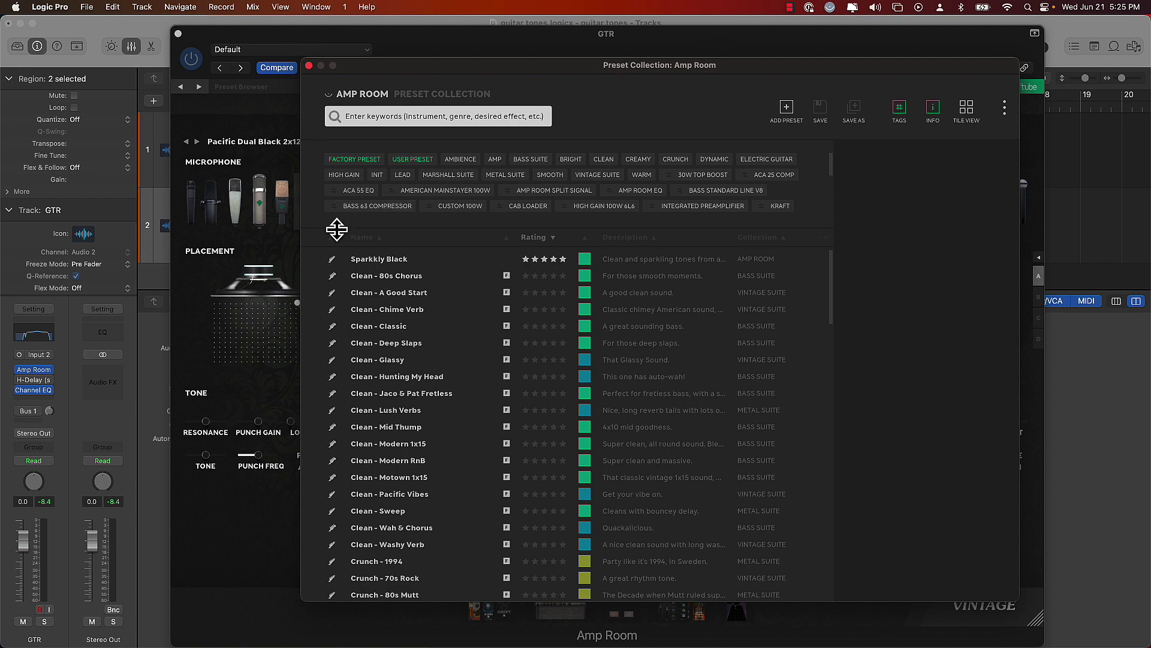
- Filter the preset collection by Marshall Suite, Metal Suite and Vintage Suite in turn, leaving Vintage Suite active
click(446, 174)
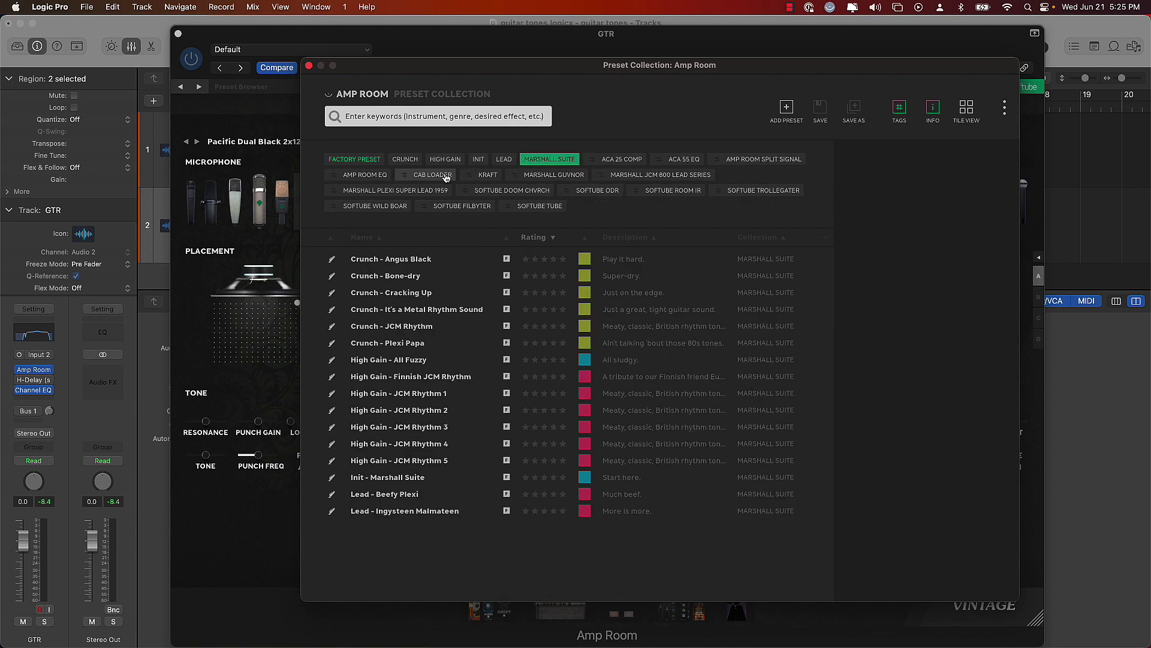
click(559, 159)
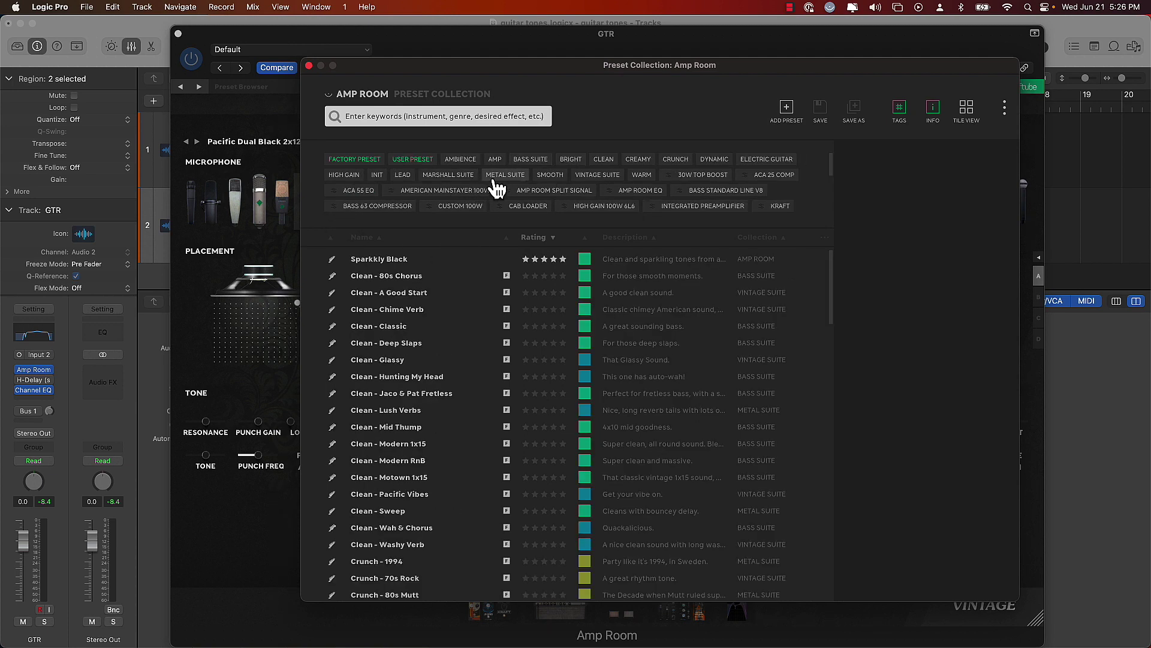
click(504, 185)
click(570, 162)
click(595, 173)
click(578, 162)
click(597, 174)
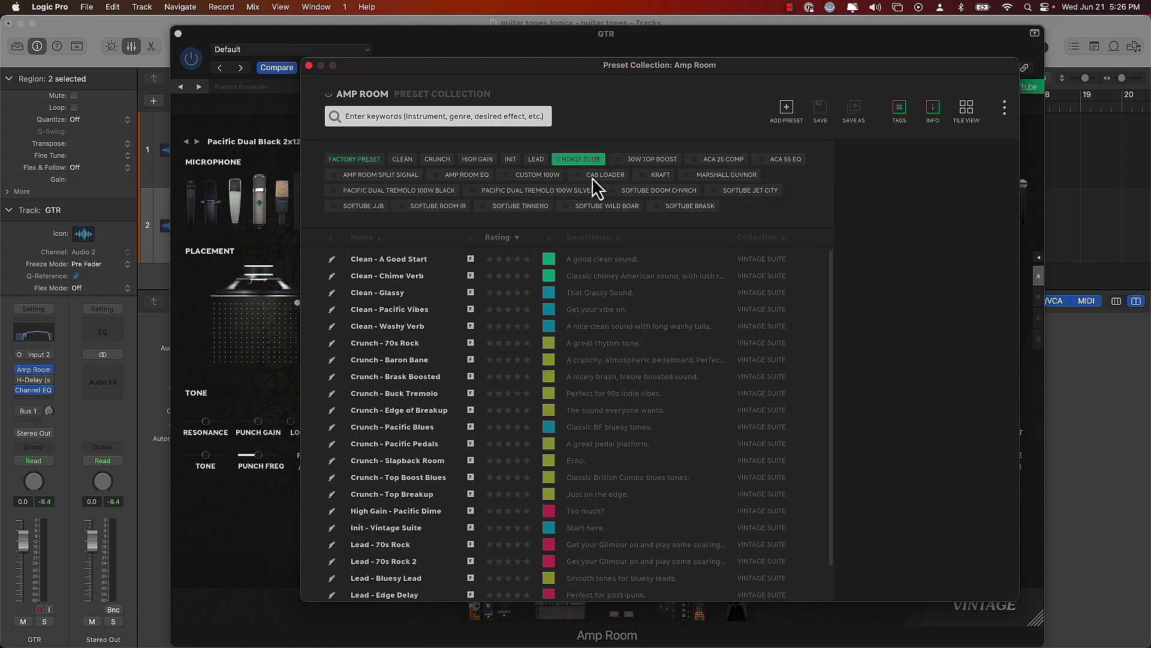
- Load the Crunch - Pacific Pedals preset and close the preset collection
click(384, 451)
click(384, 446)
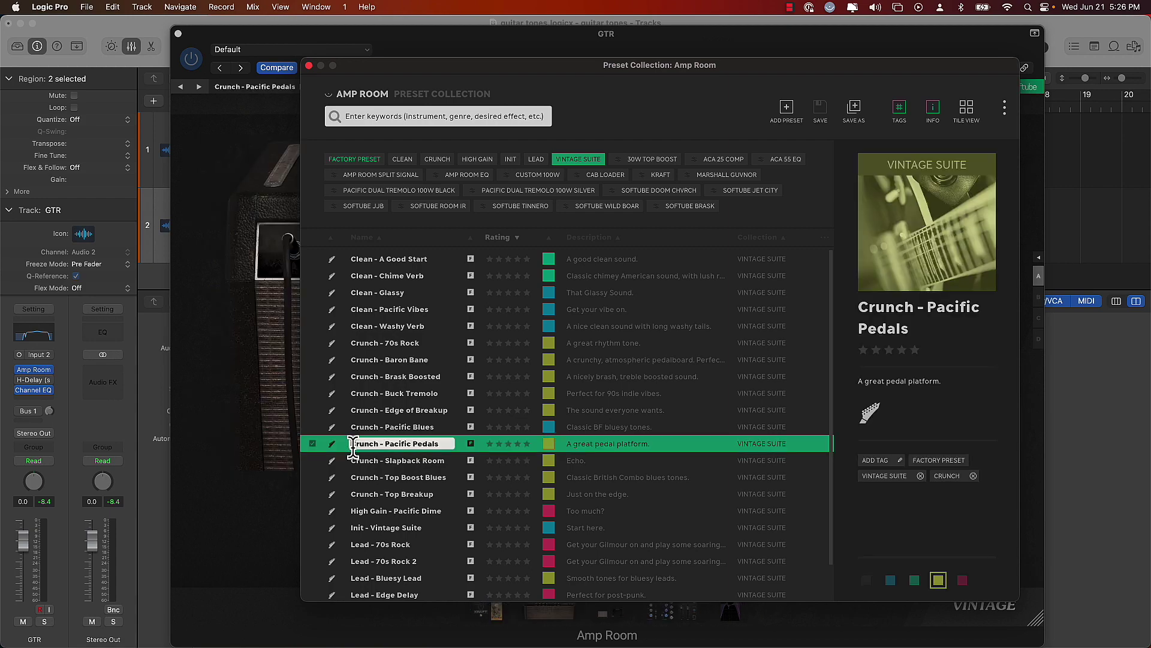
click(309, 65)
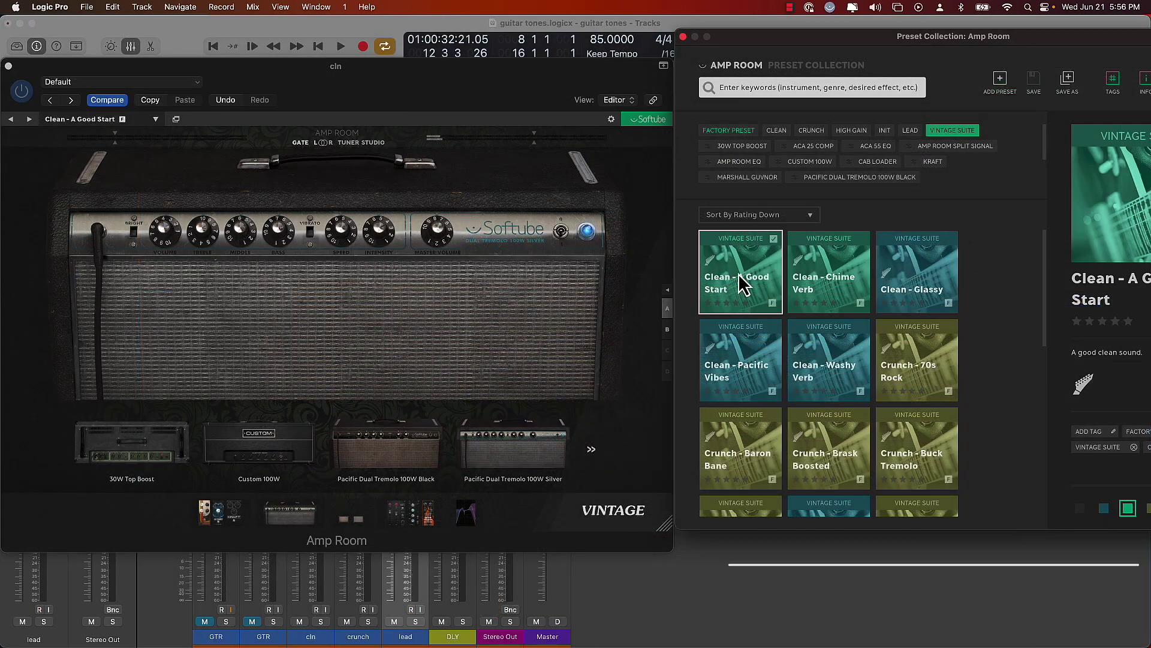
- Play the clean guitar track with the Clean - A Good Start preset and view its pedal, amp and cabinet sections
key(space)
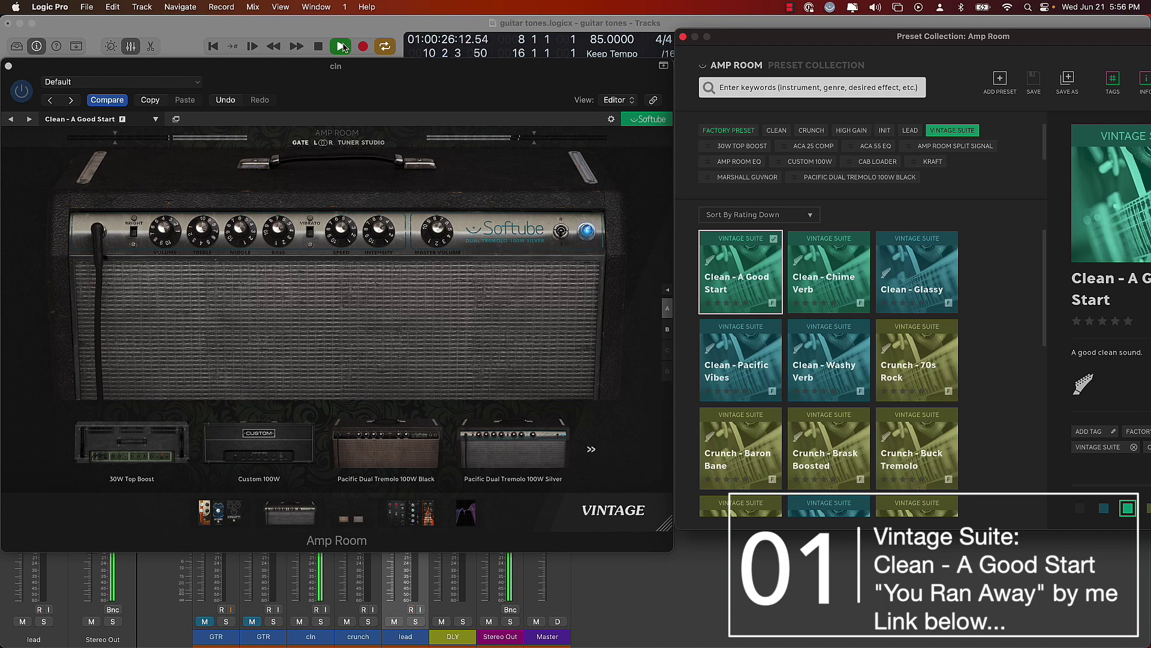
click(219, 514)
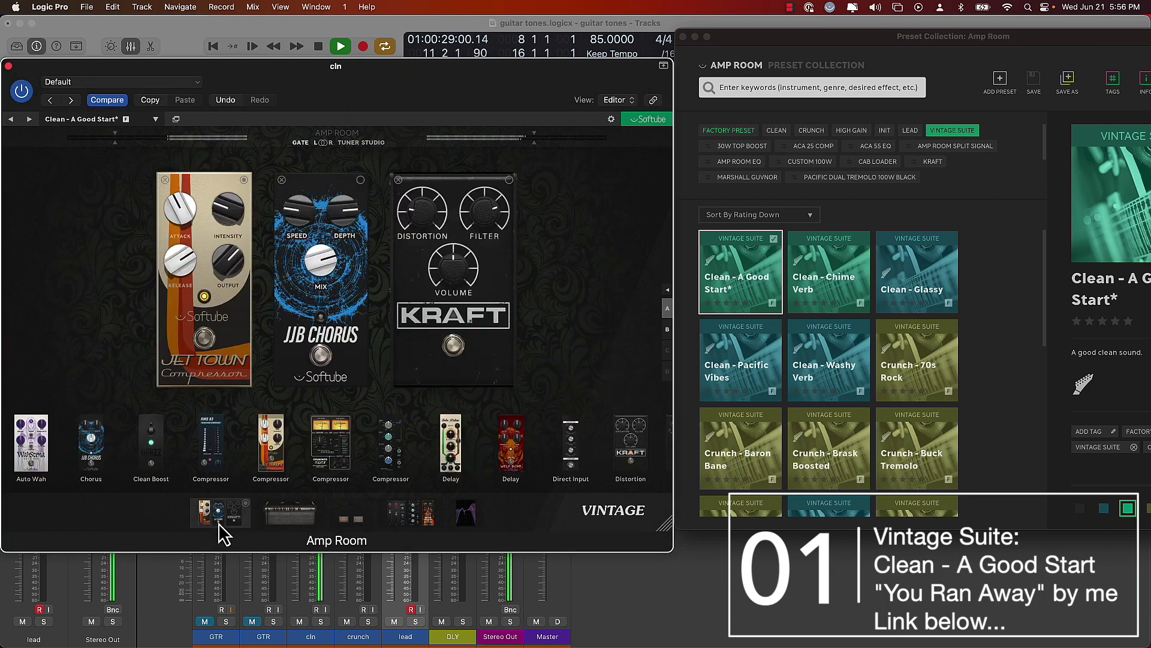
click(297, 512)
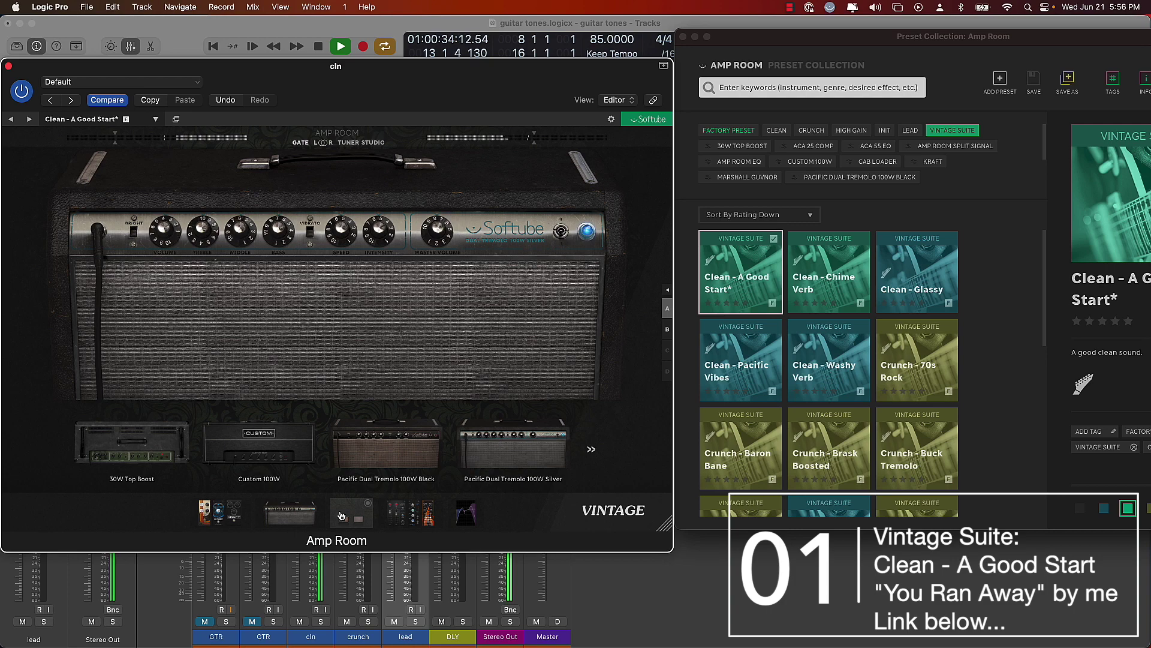
click(341, 516)
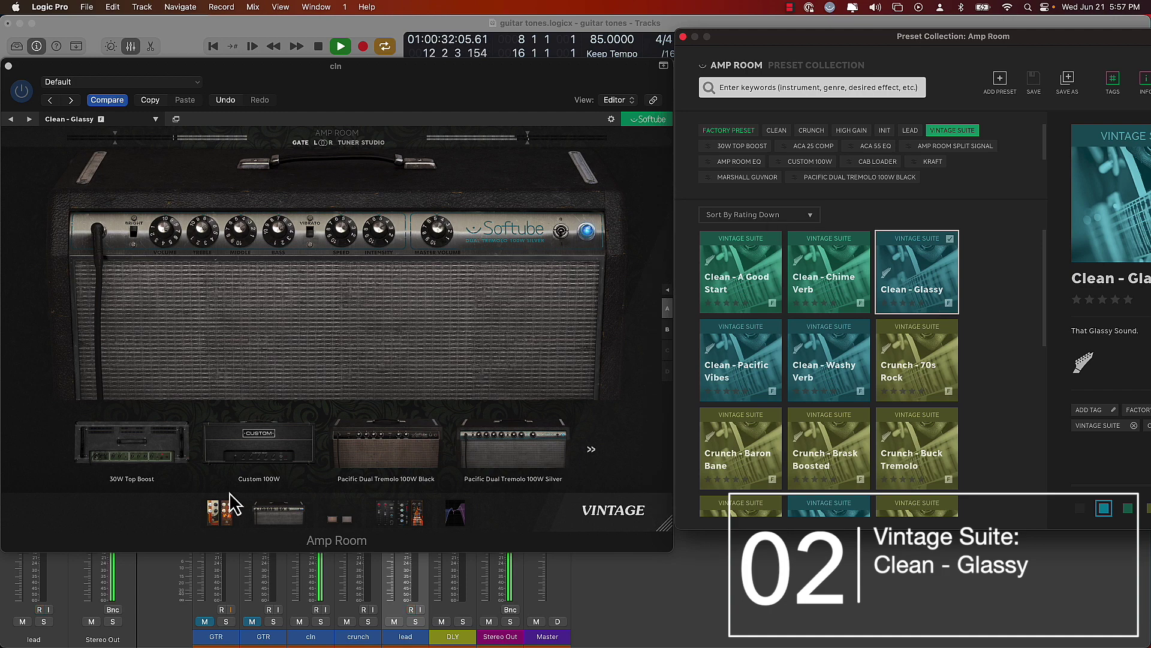
- View the pedals of the Clean - Glassy preset during playback and stop the track
click(220, 514)
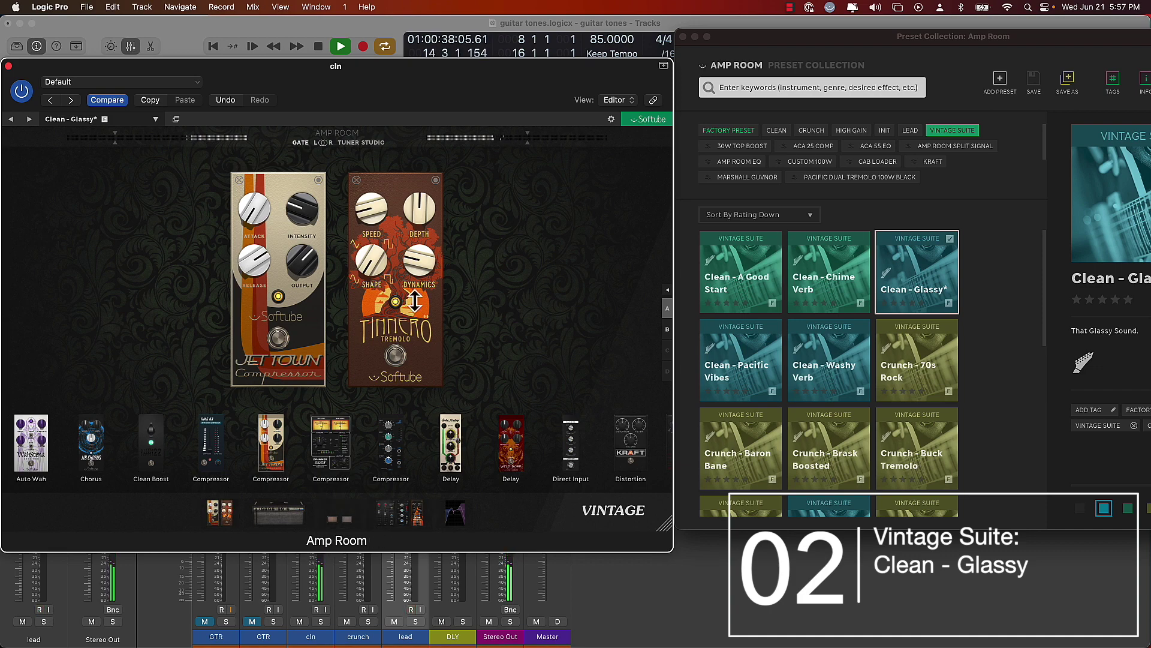
key(Right)
click(319, 46)
- Play the track with the Clean - Pacific Vibes preset and view its pedal, cabinet, post-amp effects and EQ sections
click(340, 46)
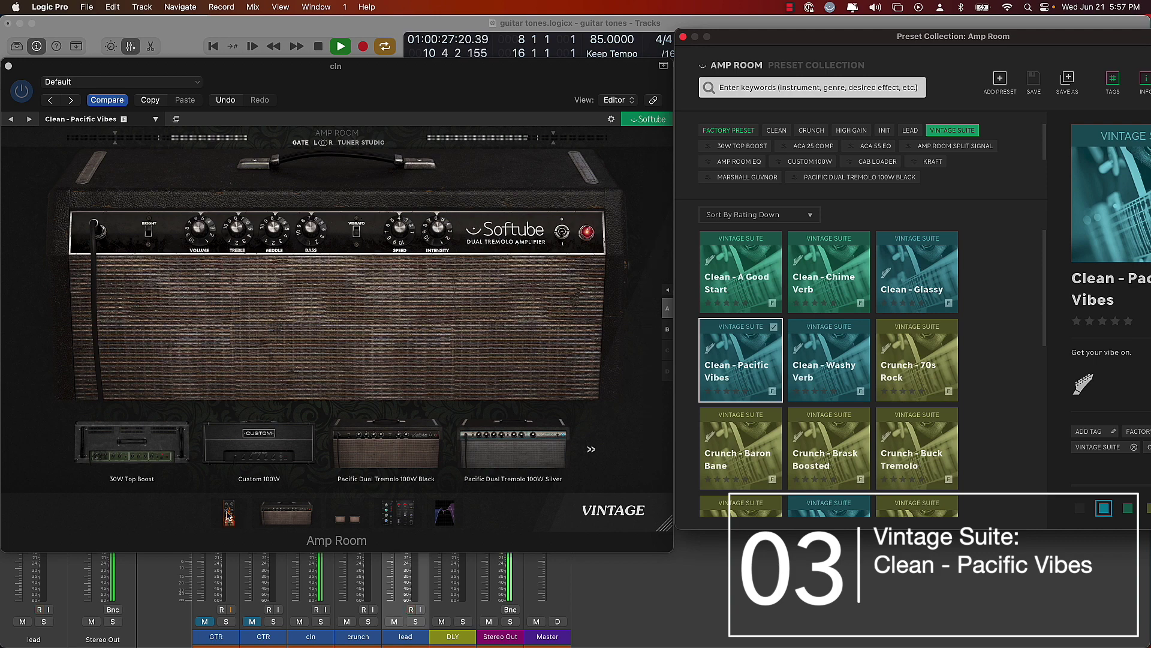
click(228, 515)
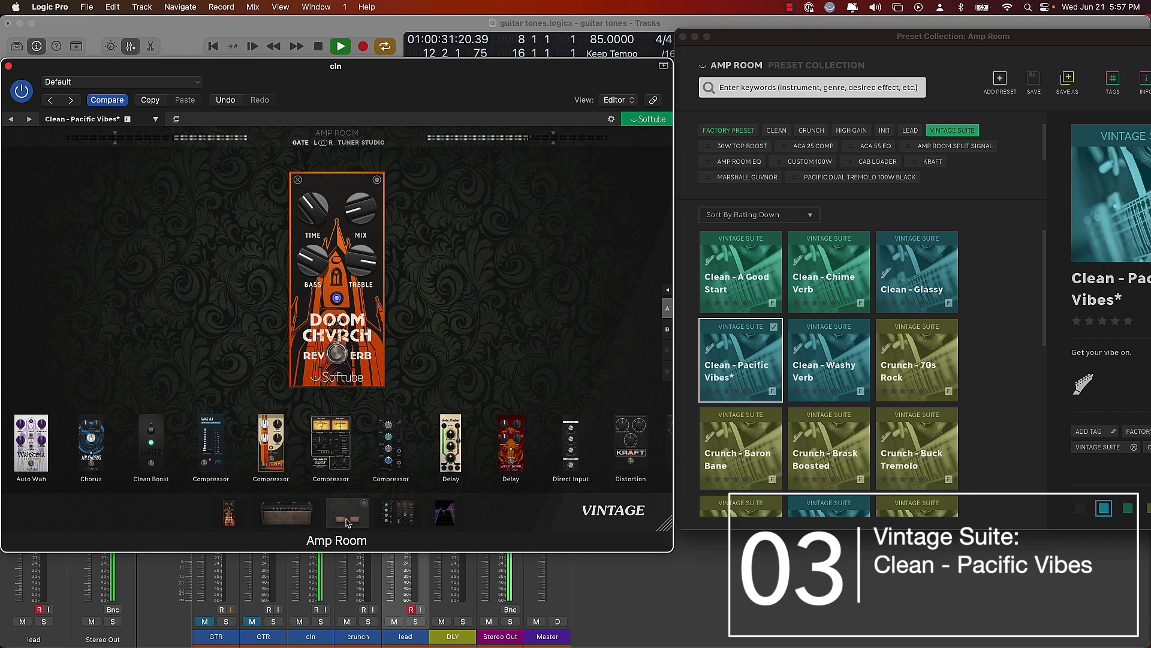
click(348, 520)
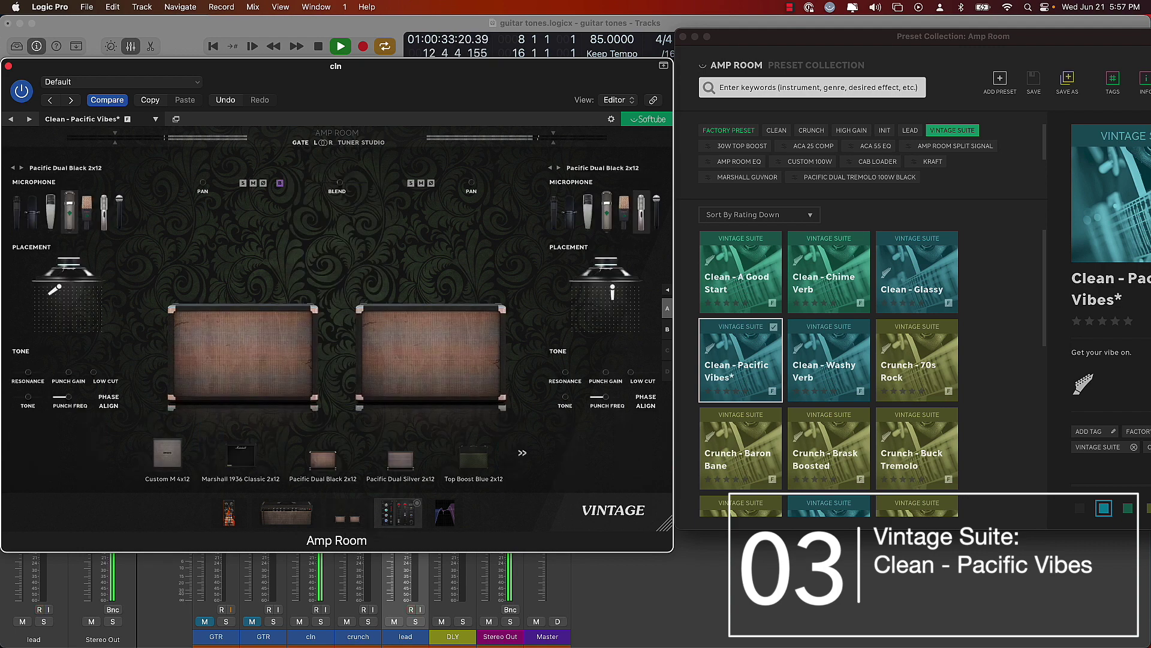
click(387, 519)
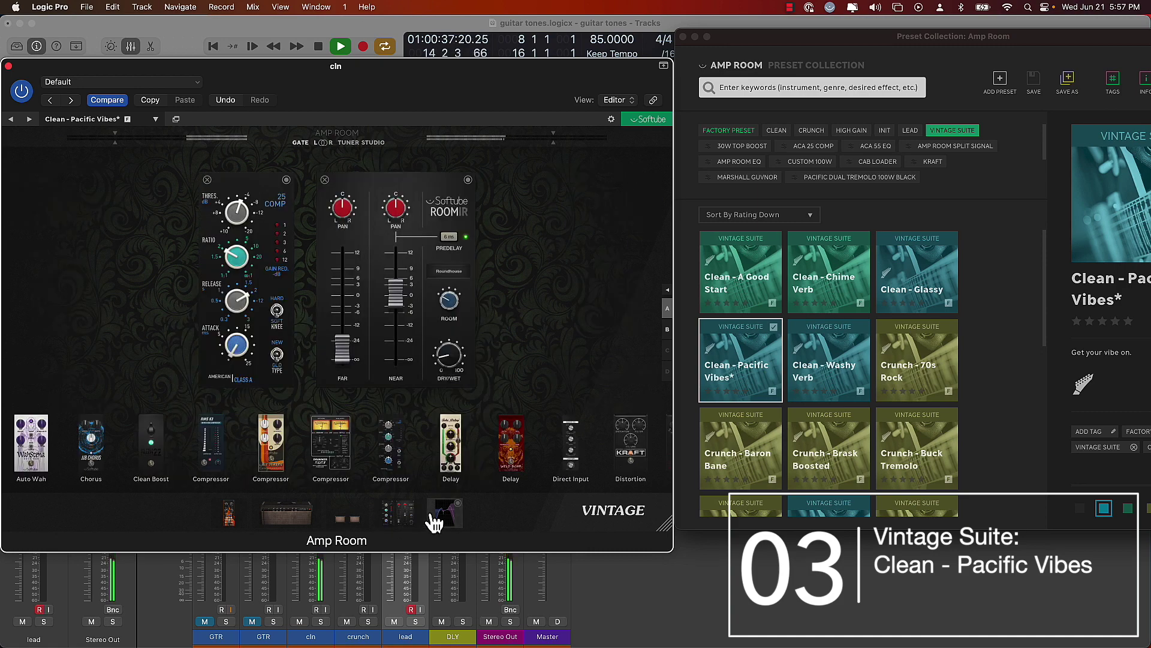
click(445, 517)
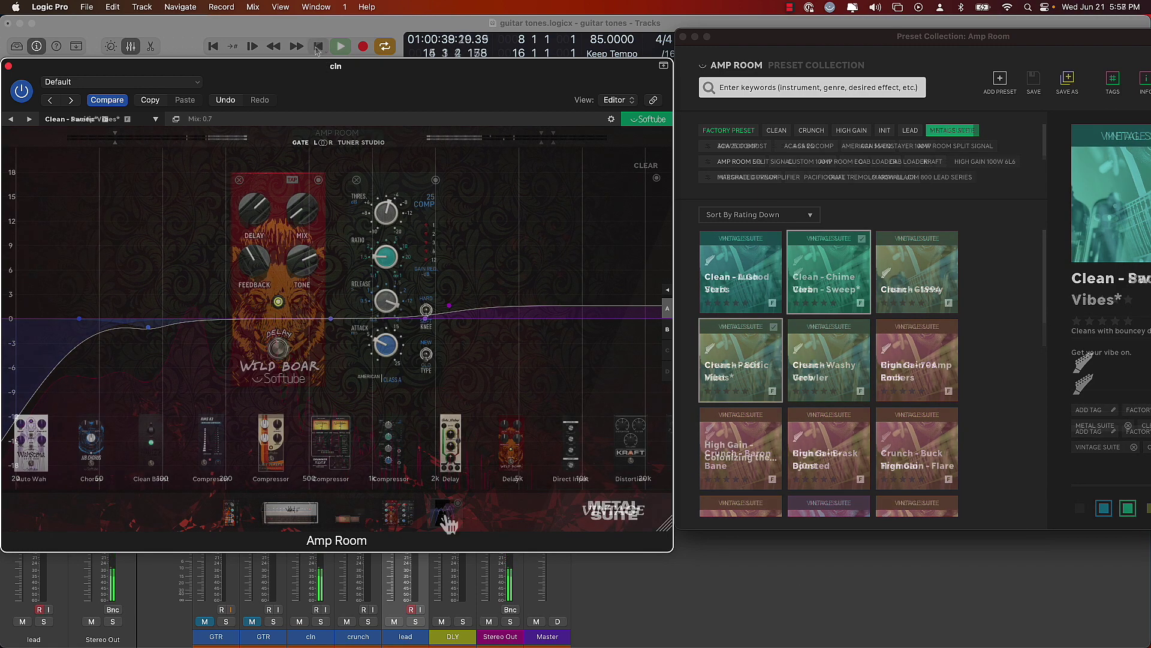
- Audition the Metal Suite's Clean - Sweep preset on the clean track and the Crunch - Pacific Blues preset on the crunch track
click(341, 47)
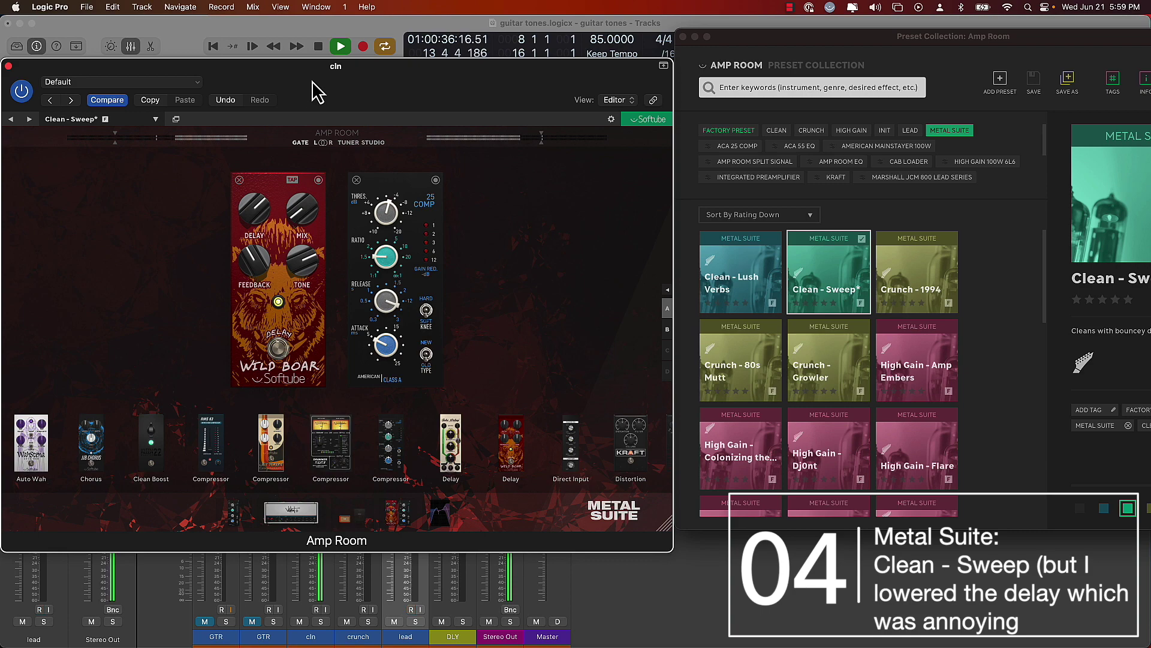
click(318, 51)
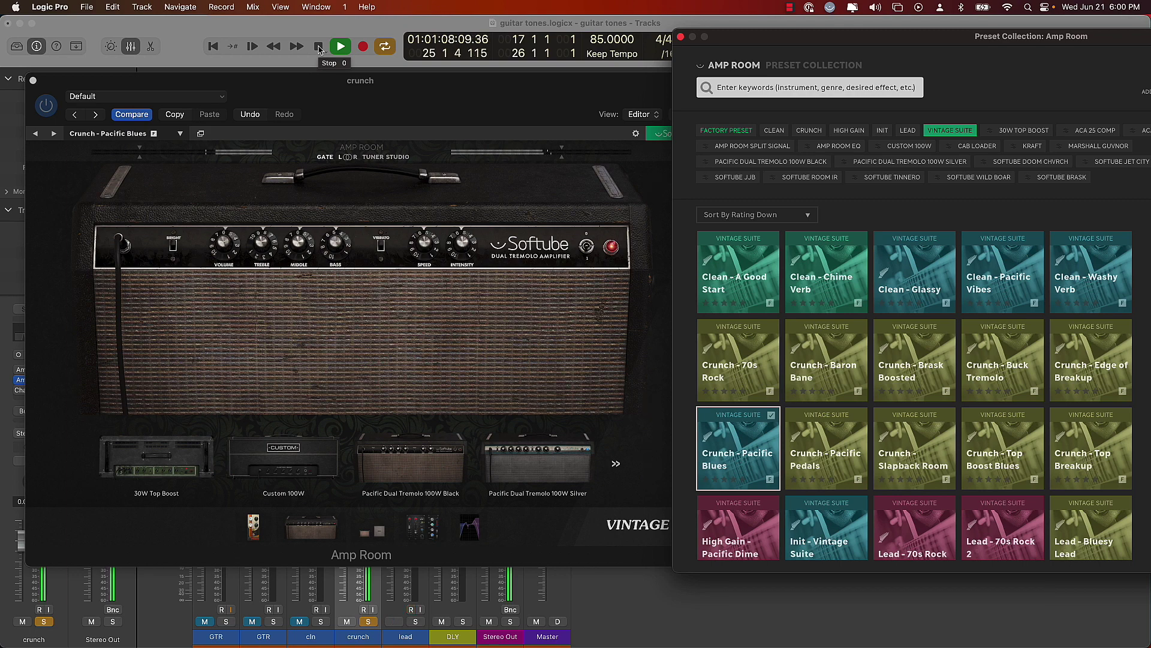
click(340, 50)
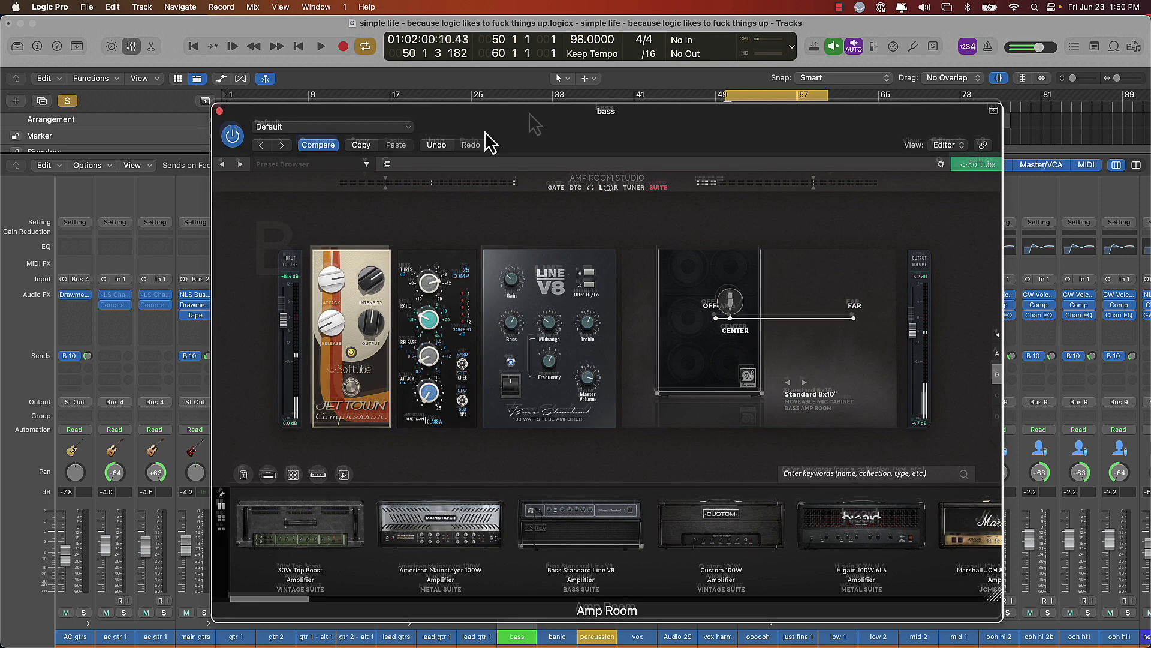
- Rearrange the bass plugin and preset windows, and hear the Clean - Modern RnB bass preset in the full mix by unsoloing the track
drag(529, 113, 535, 76)
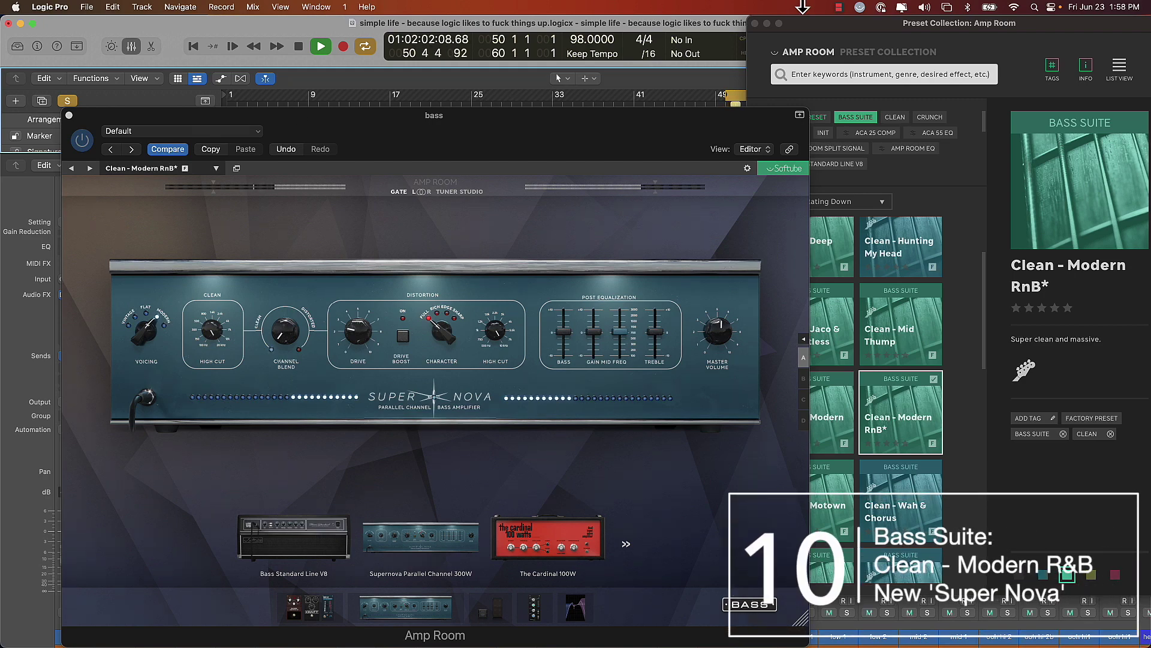
click(810, 31)
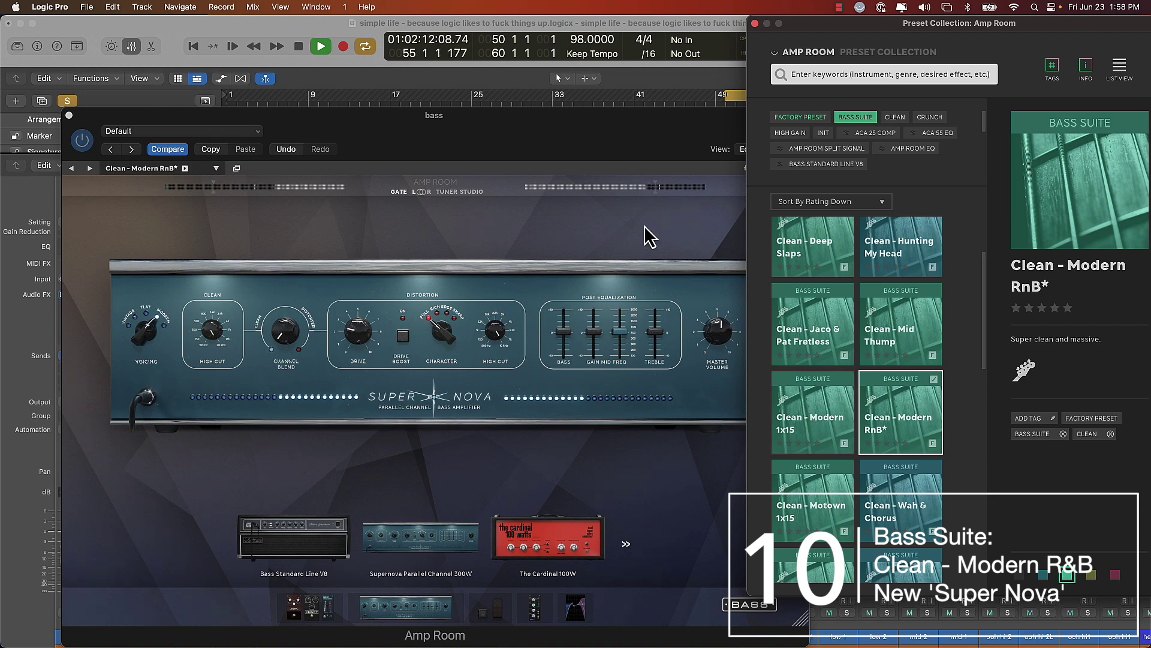
click(69, 99)
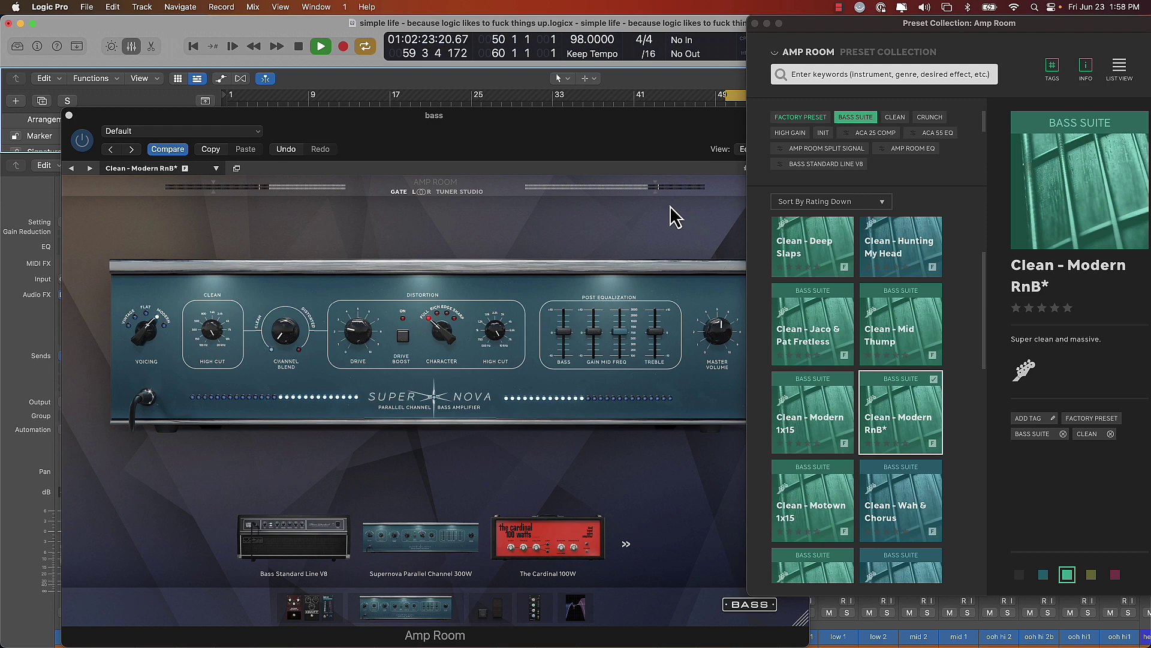
key(space)
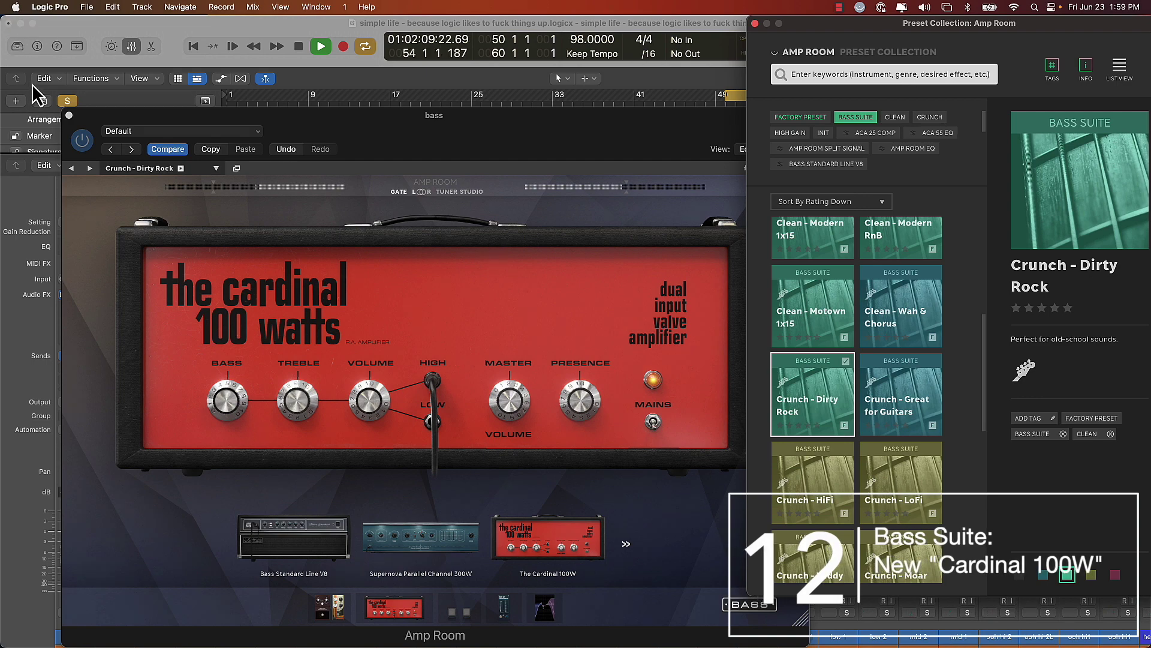
- Set the Crunch - Dirty Rock preset's output volume to -3.5 dB and unsolo the bass track
drag(624, 191, 653, 193)
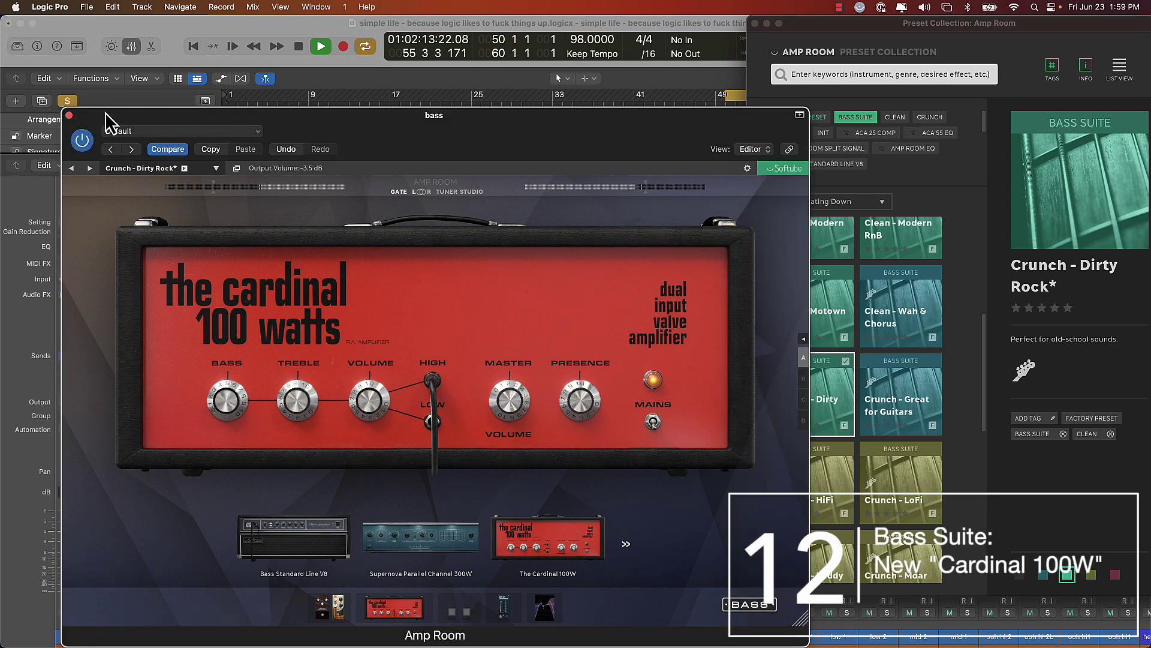
click(67, 101)
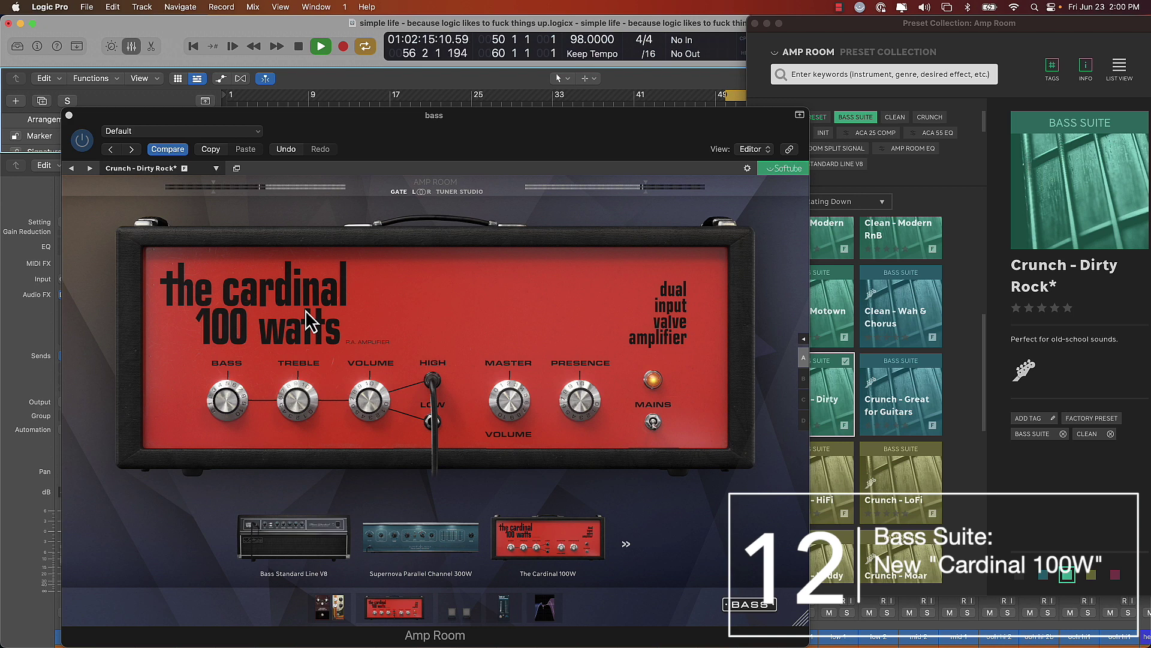
- View the Crunch - Dirty Rock preset's cabinets, return to the Cardinal 100W amp, and stop playback
click(456, 605)
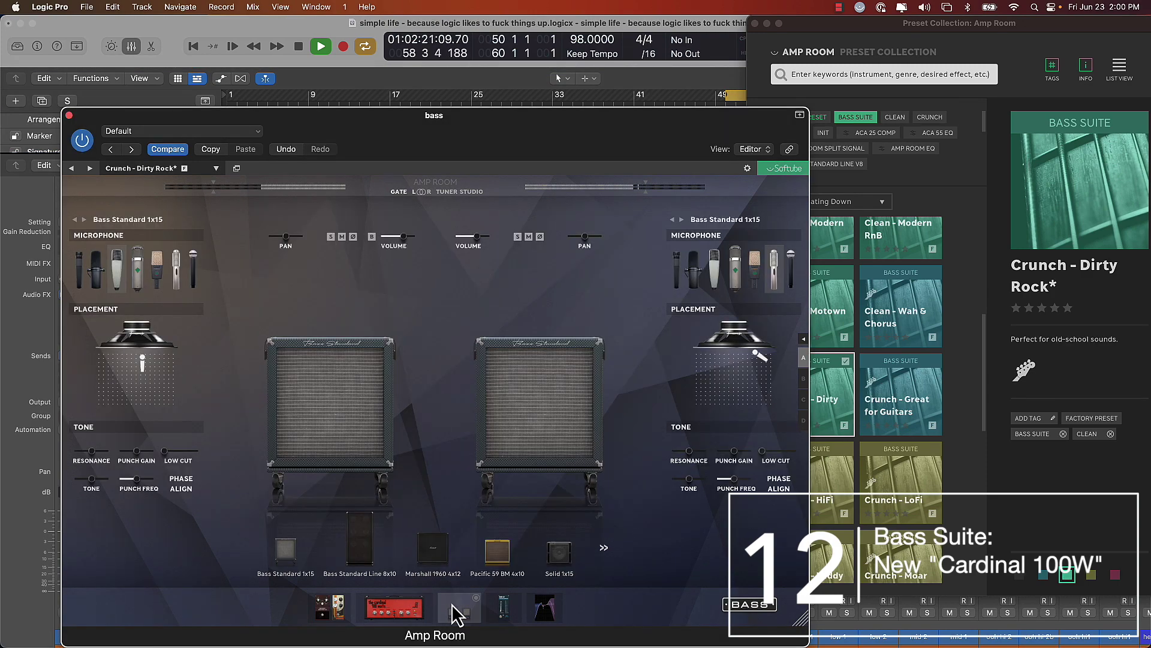
click(396, 607)
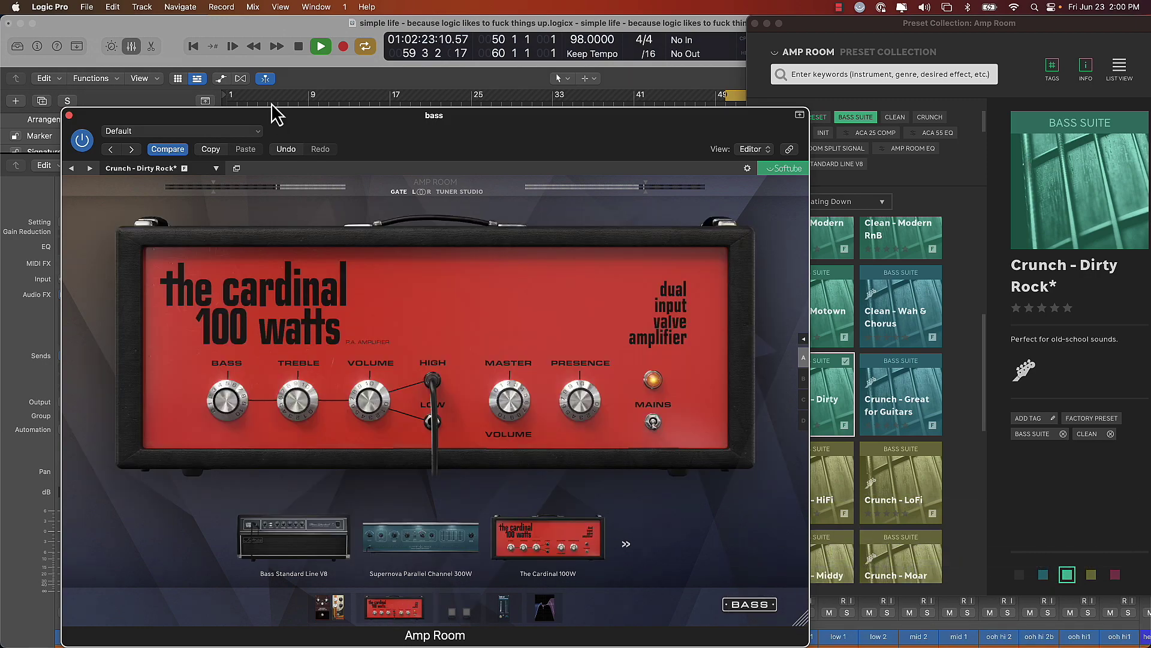
click(298, 46)
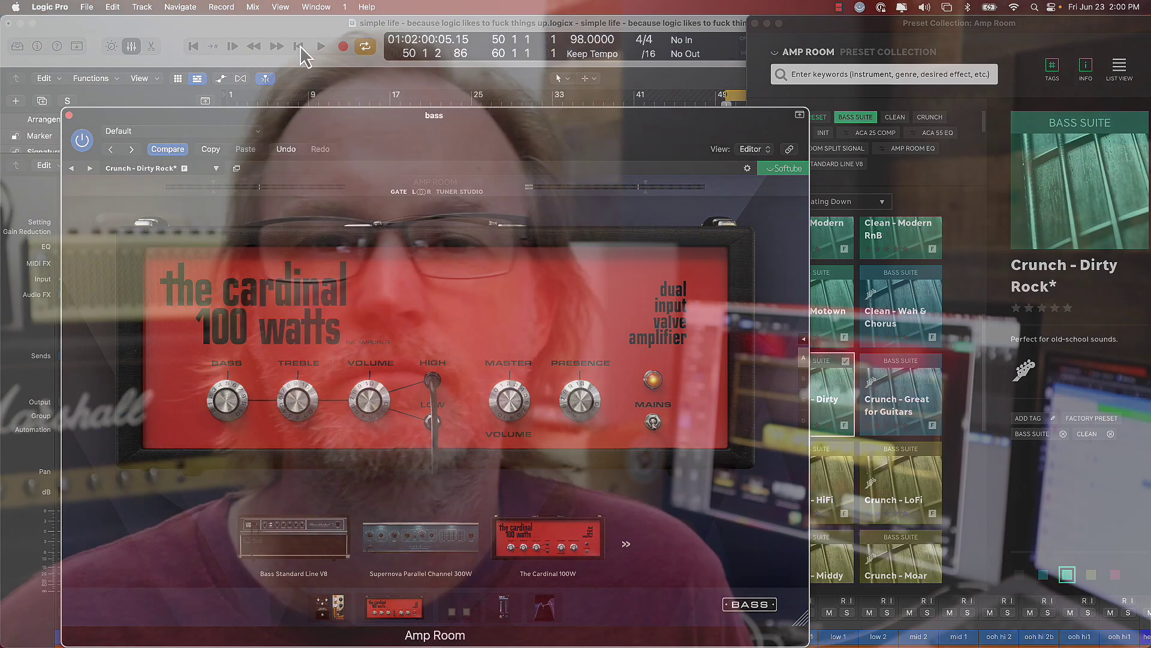